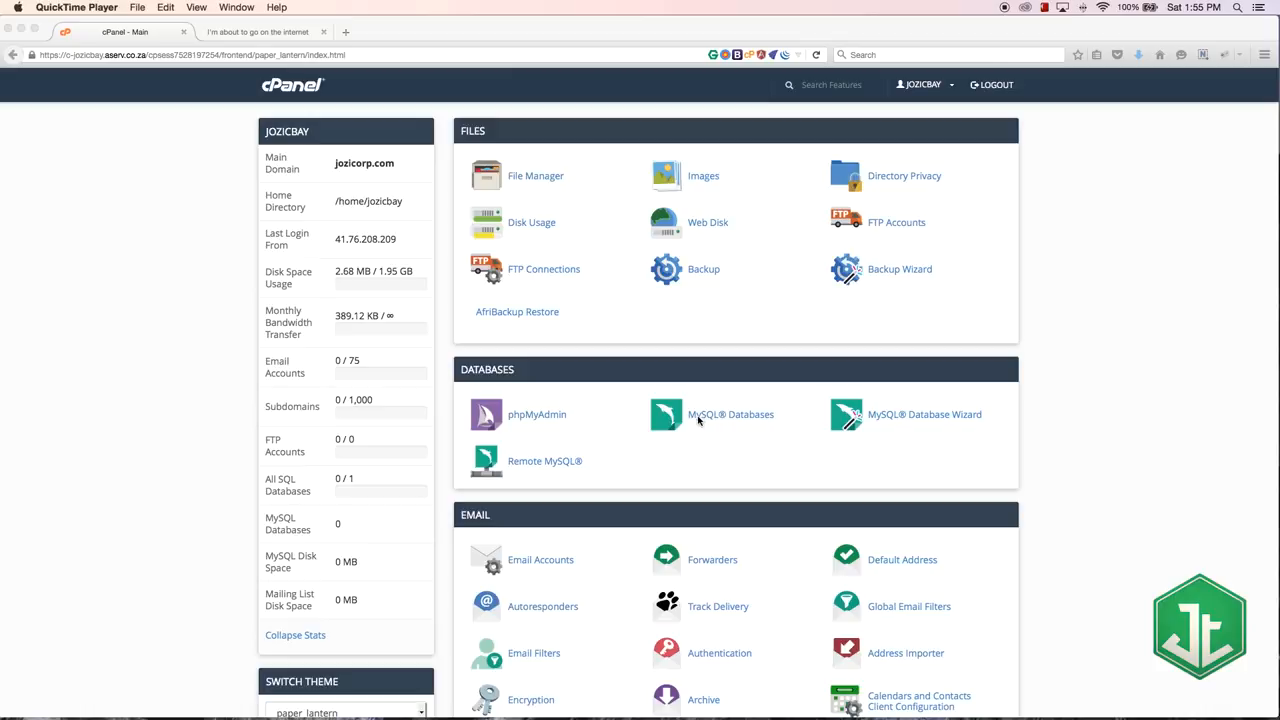
Step: Open phpMyAdmin in a separate browser tab and go to the MySQL Databases page in the current one
right_click(527, 420)
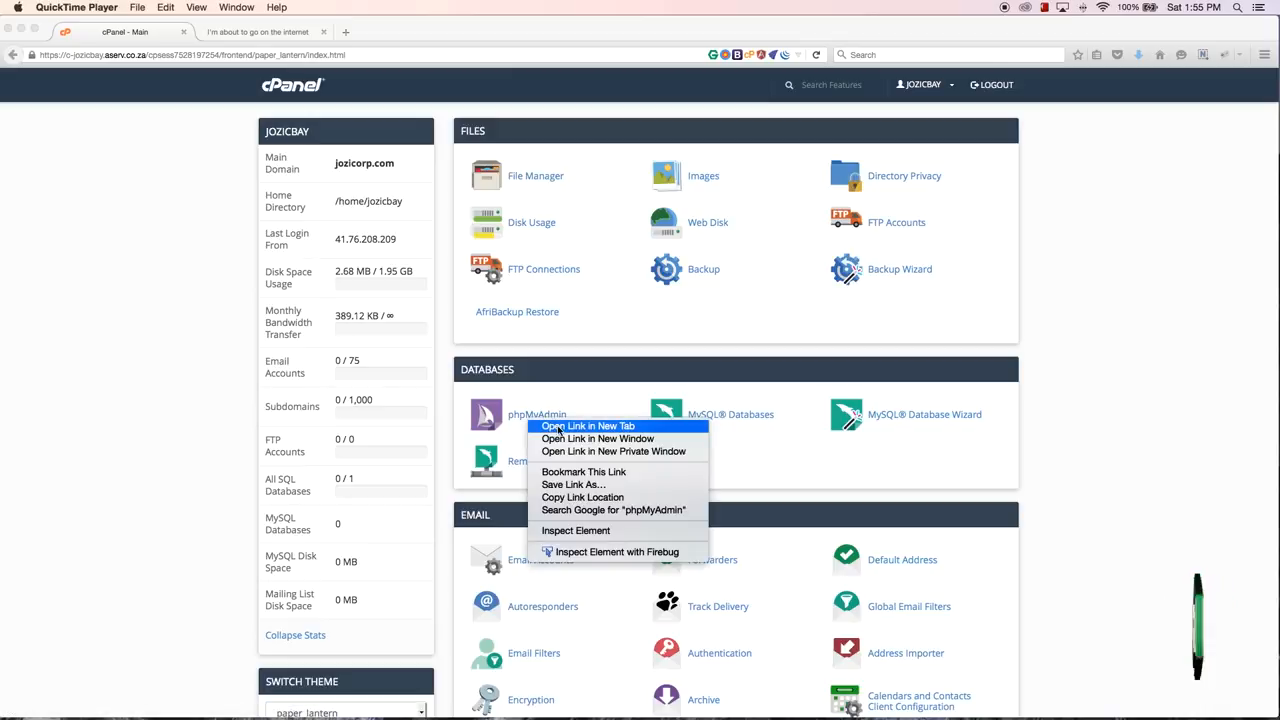
click(556, 423)
click(710, 420)
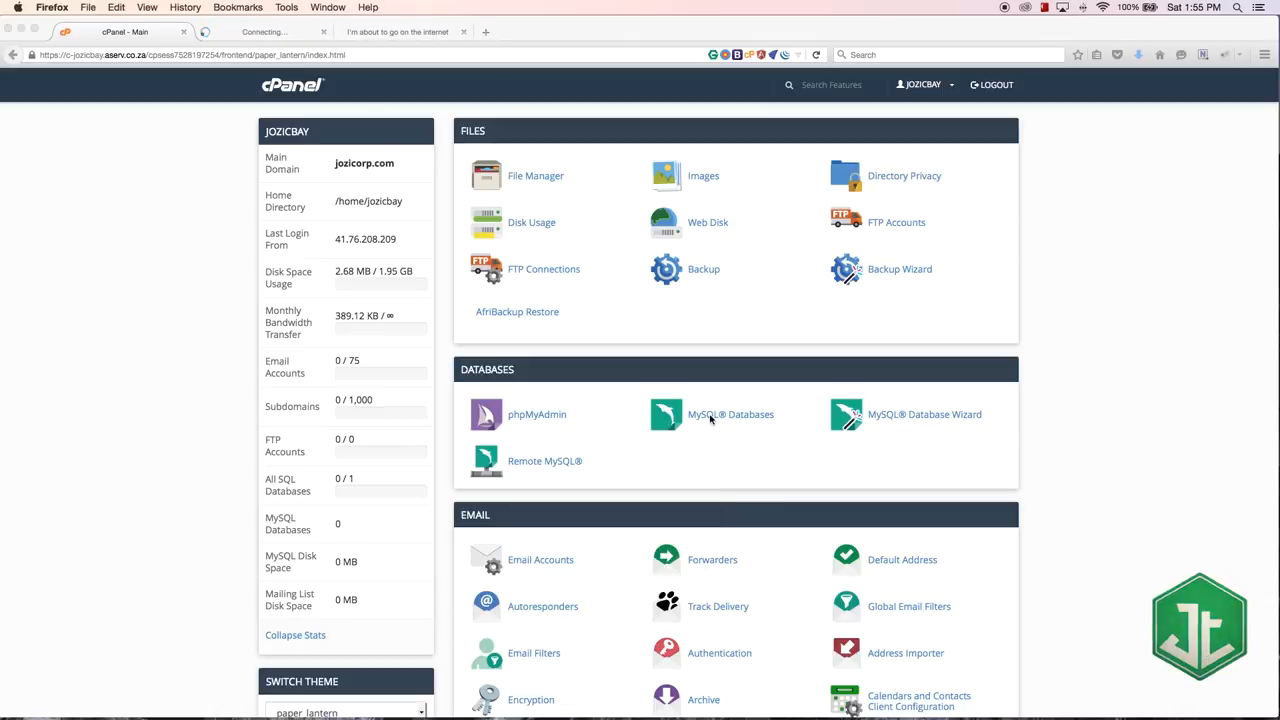
click(710, 420)
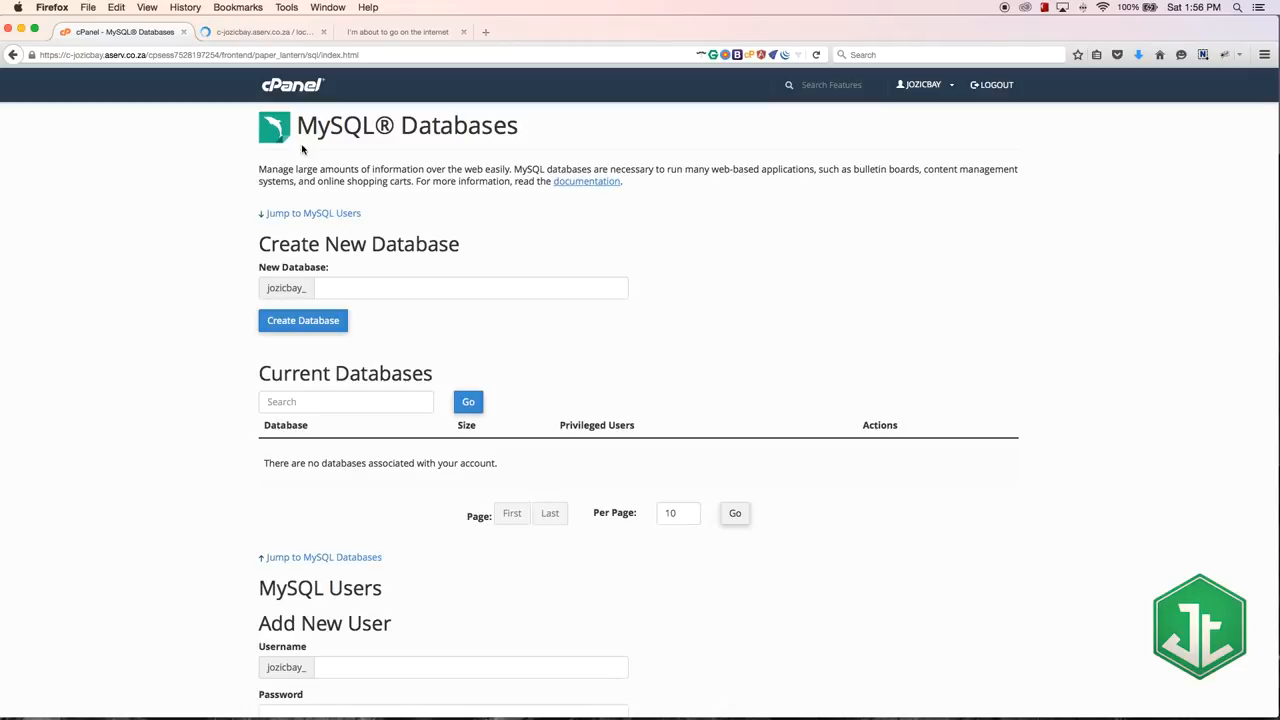
Step: Examine the Create New Database form and phpMyAdmin's database list, including the tables inside information_schema
drag(296, 124, 384, 291)
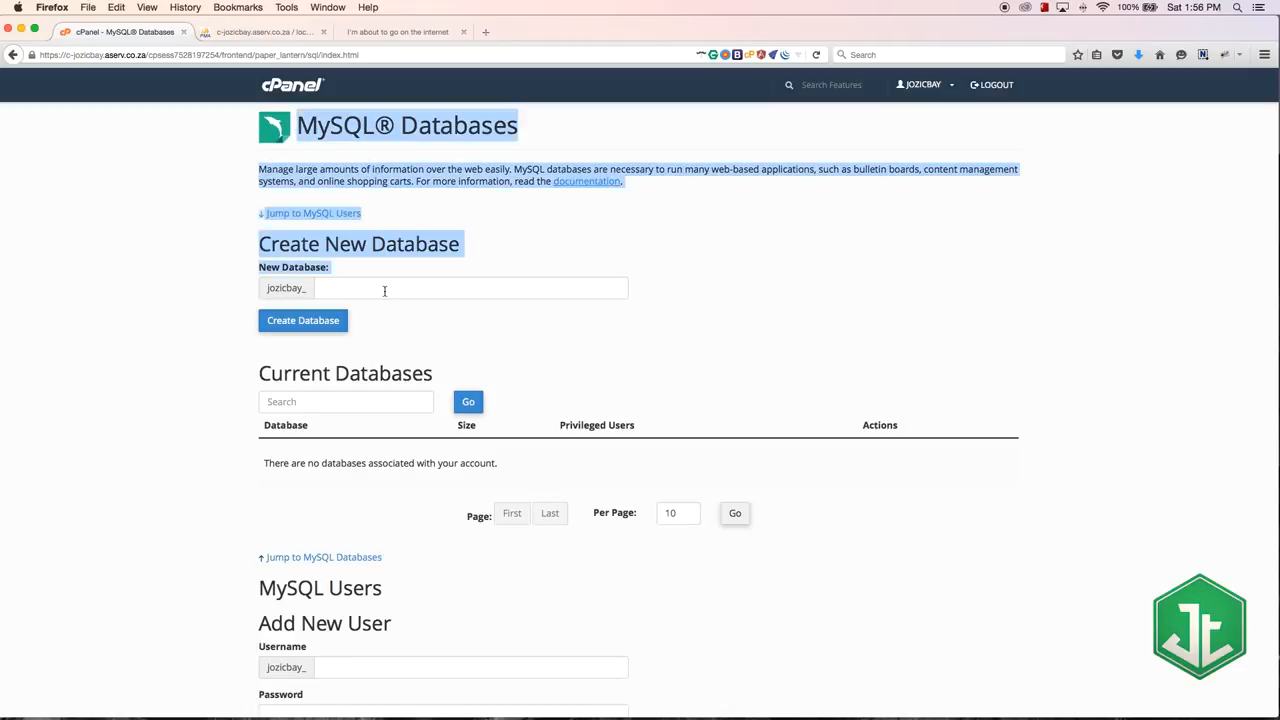
click(436, 197)
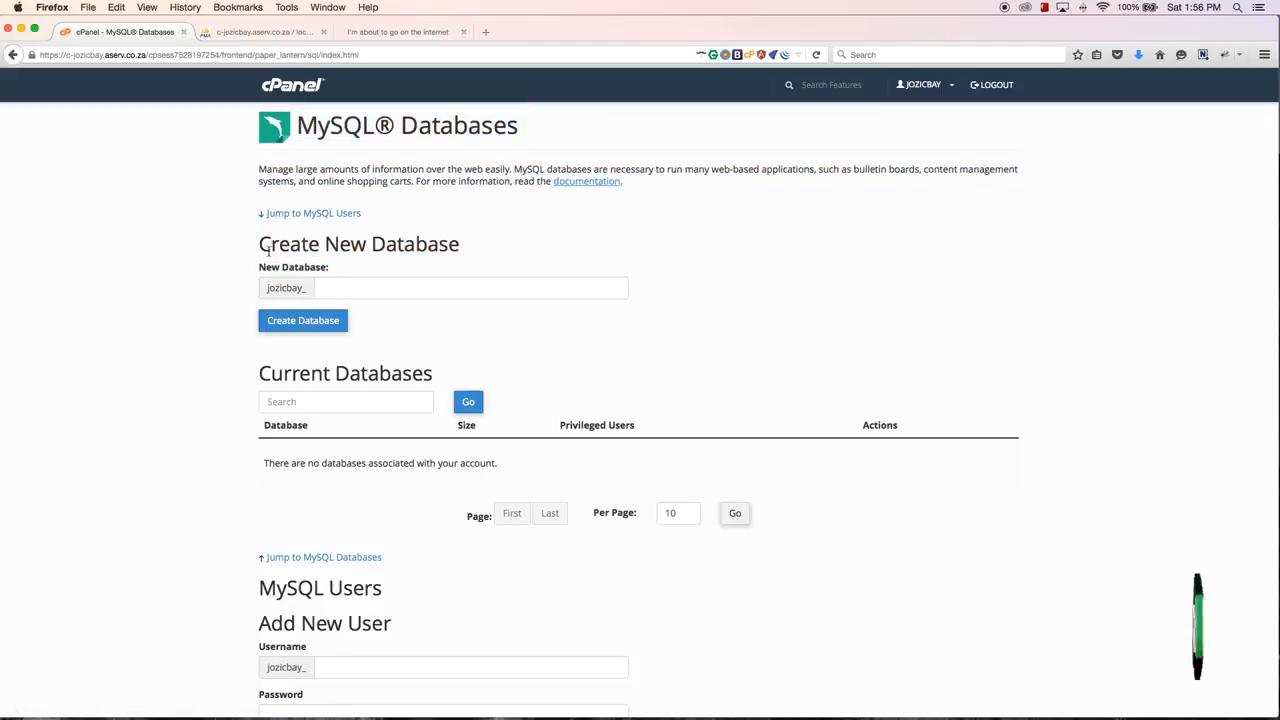
drag(258, 244, 460, 243)
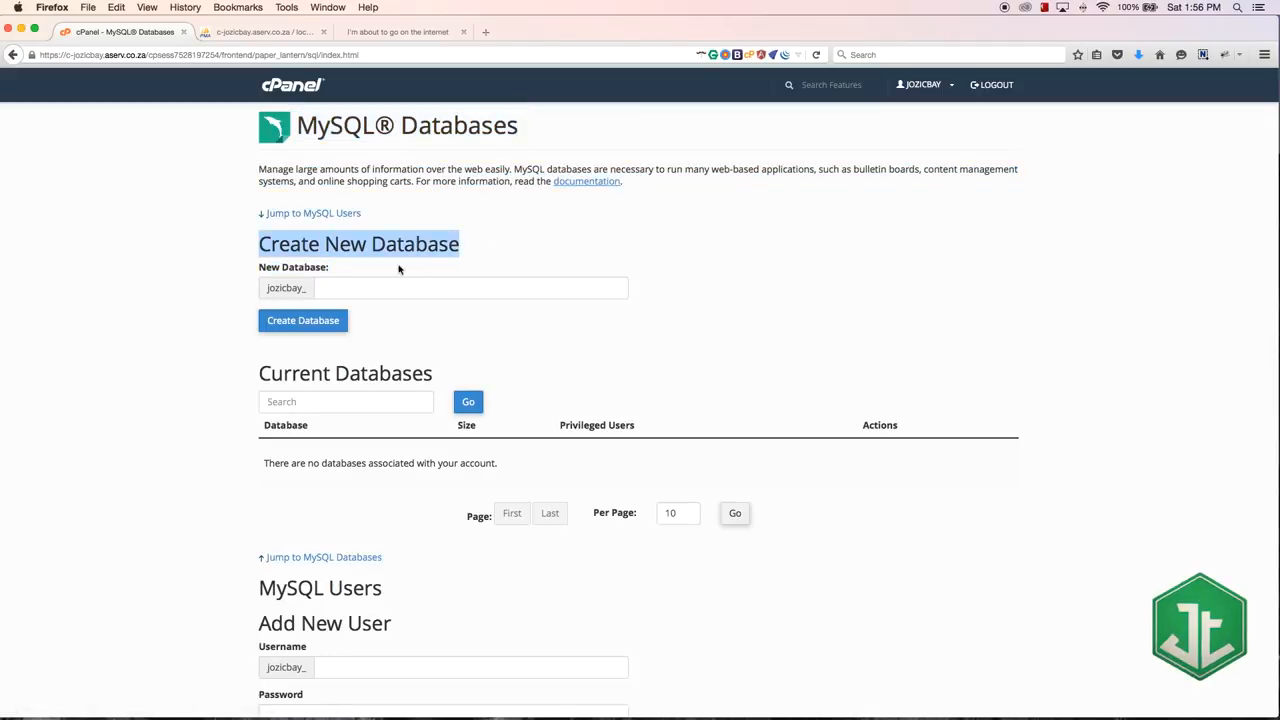
click(358, 284)
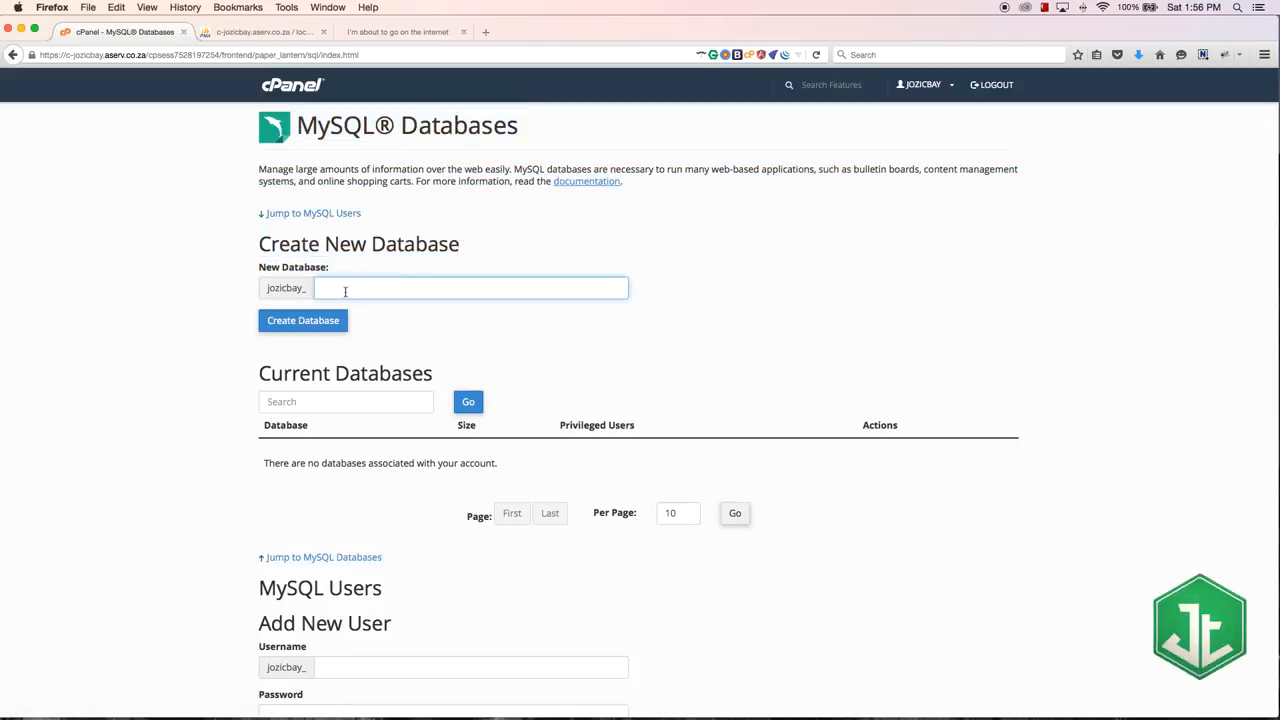
scroll(211, 321, down, 1)
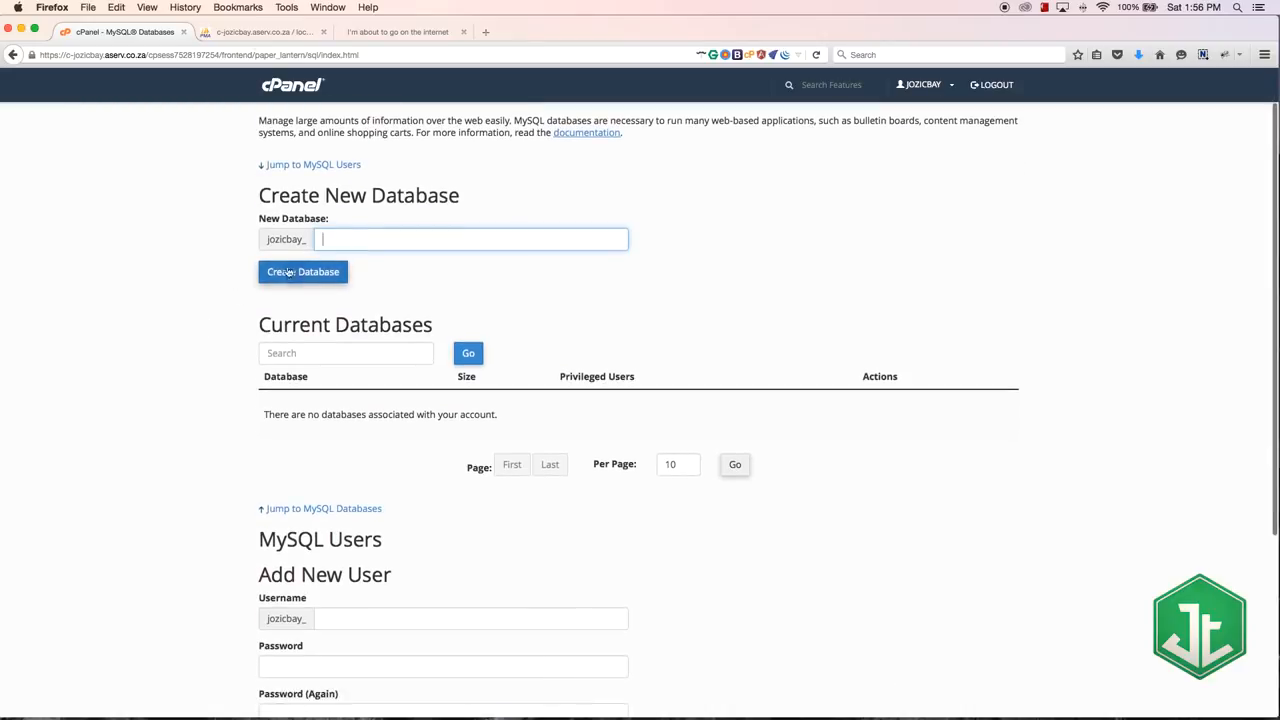
click(245, 32)
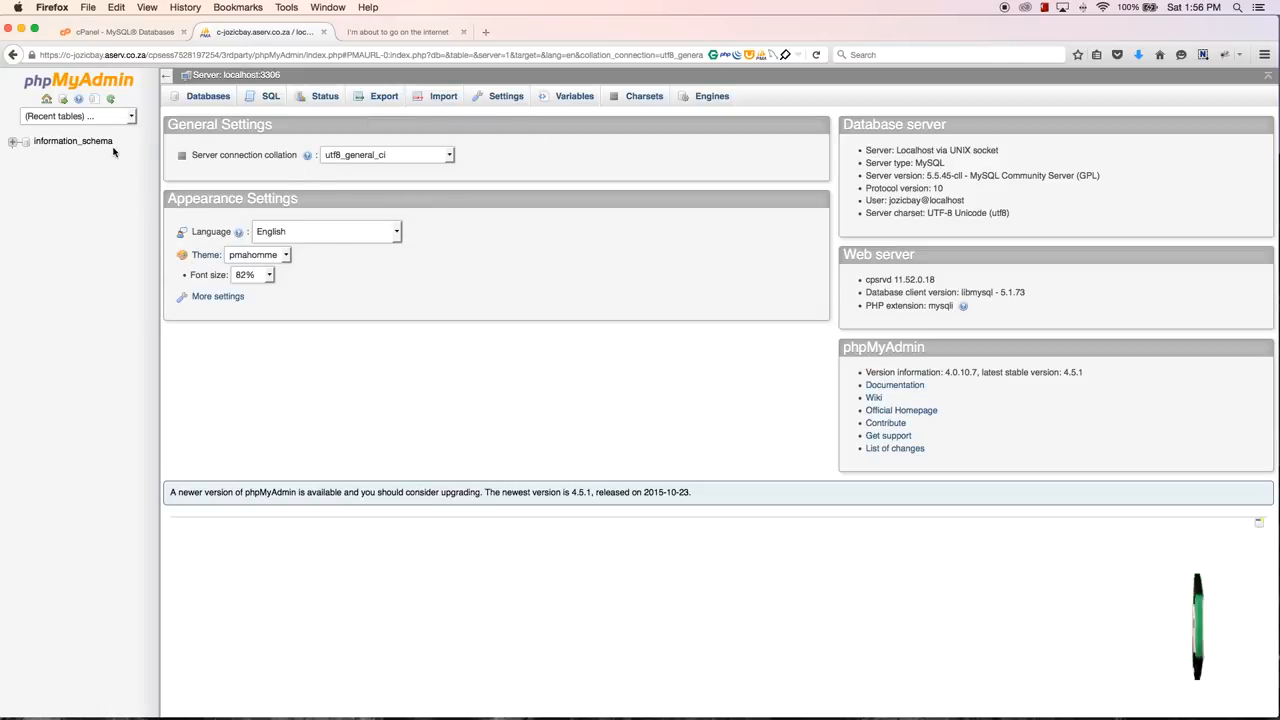
click(130, 31)
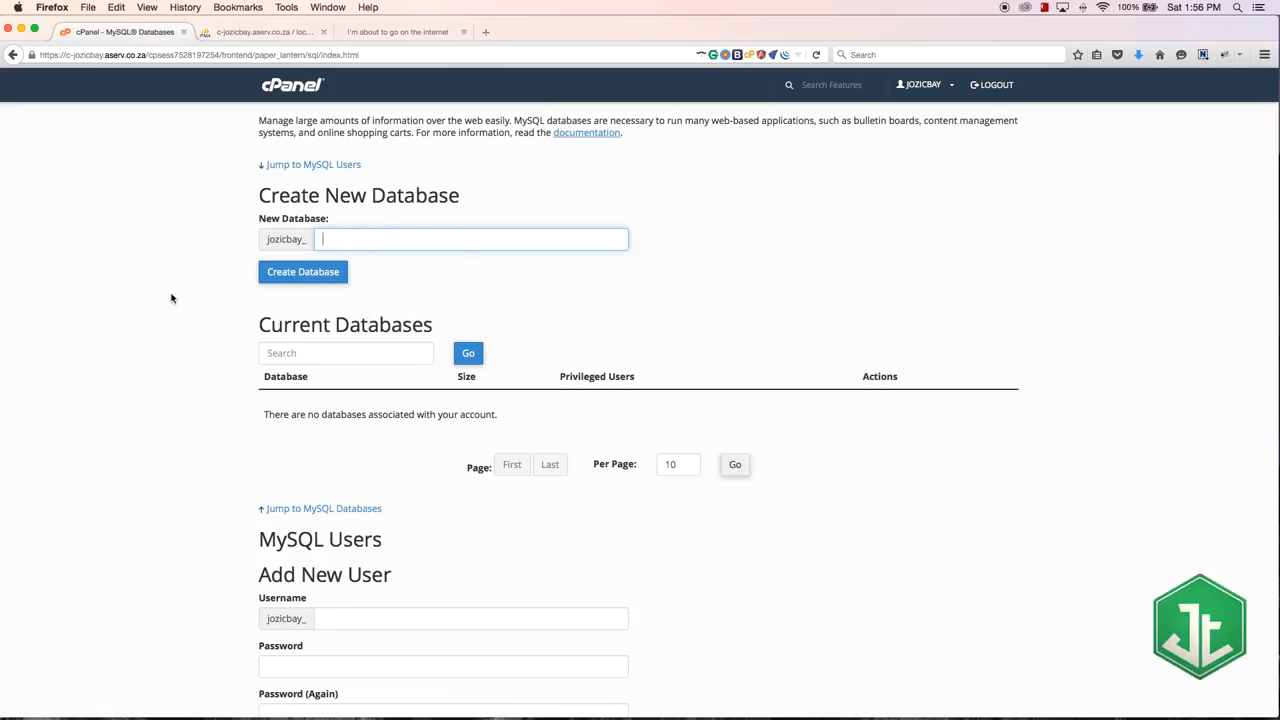
click(242, 32)
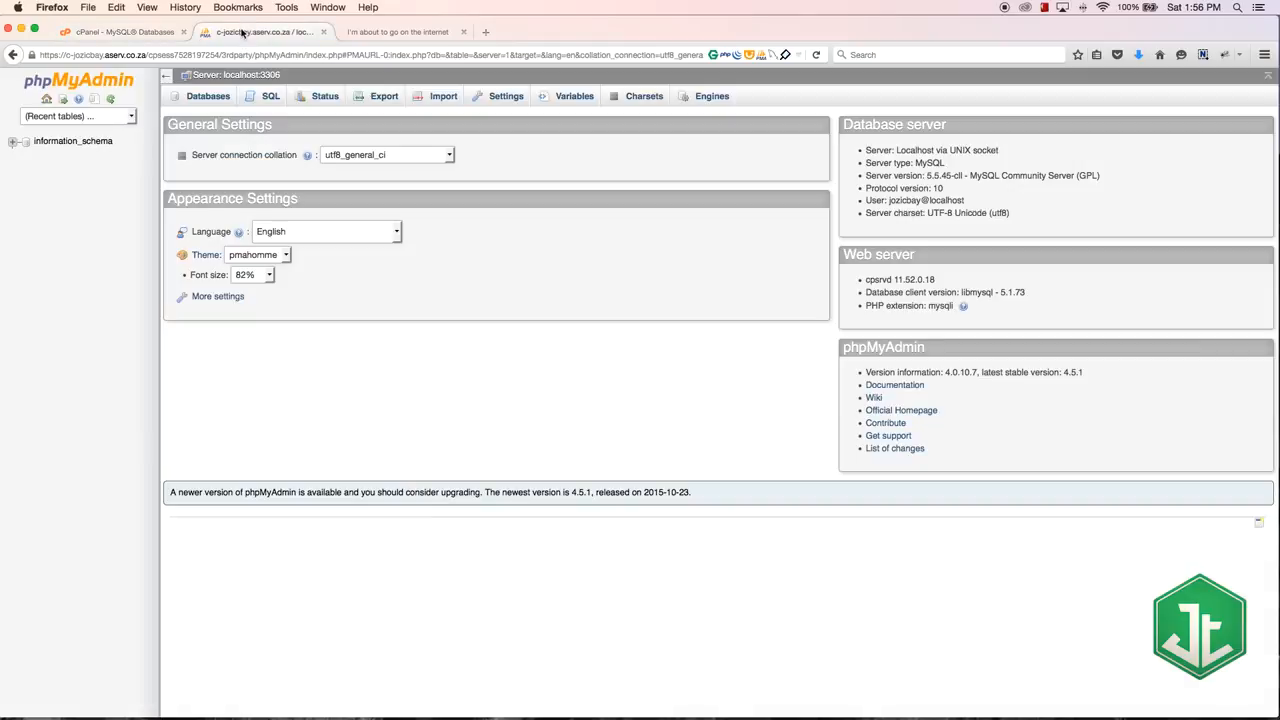
click(15, 145)
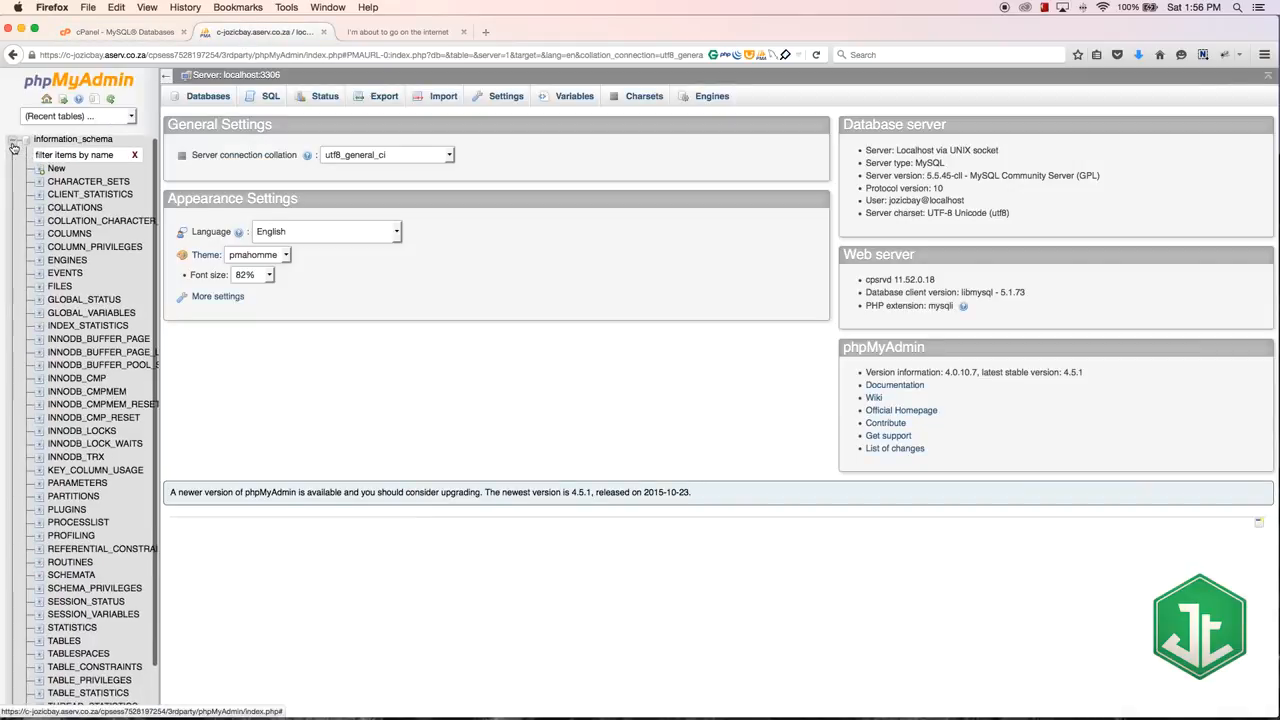
click(13, 141)
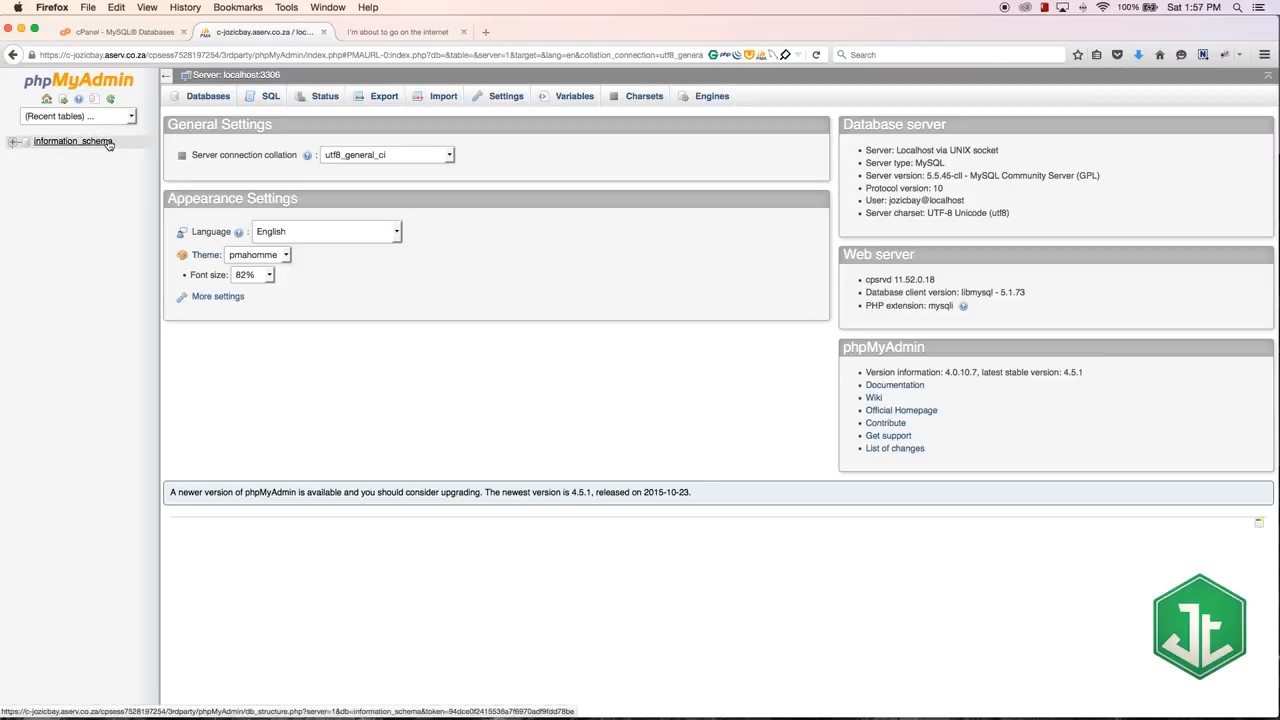
Step: Return to cPanel's MySQL Databases page and create a new database using the saved name suggestion that starts with "q"
click(134, 36)
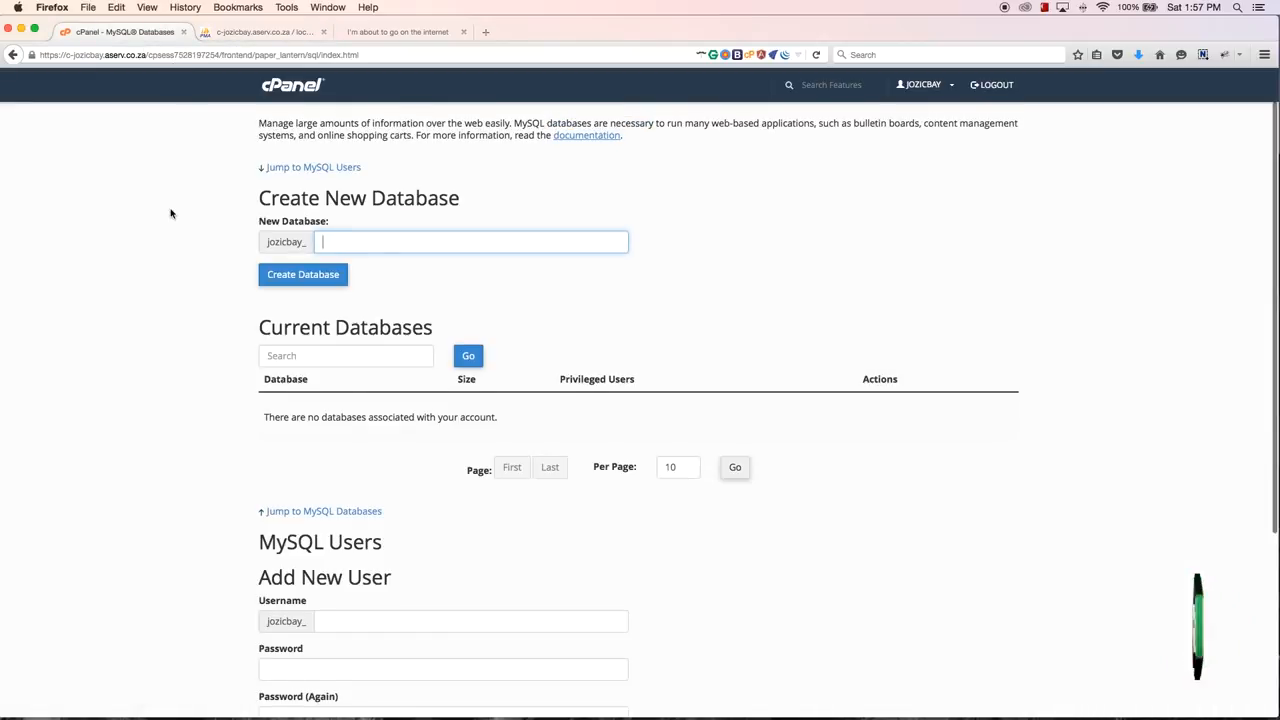
scroll(172, 209, up, 1)
scroll(172, 209, up, 1)
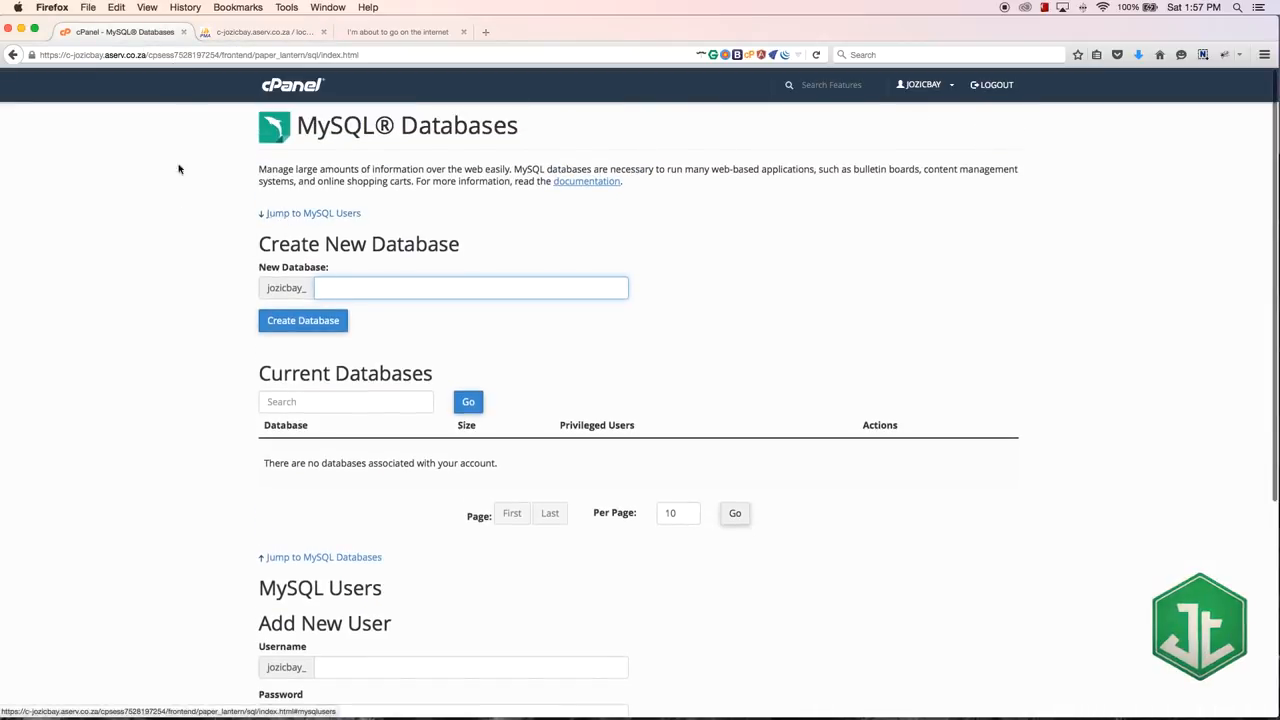
click(358, 287)
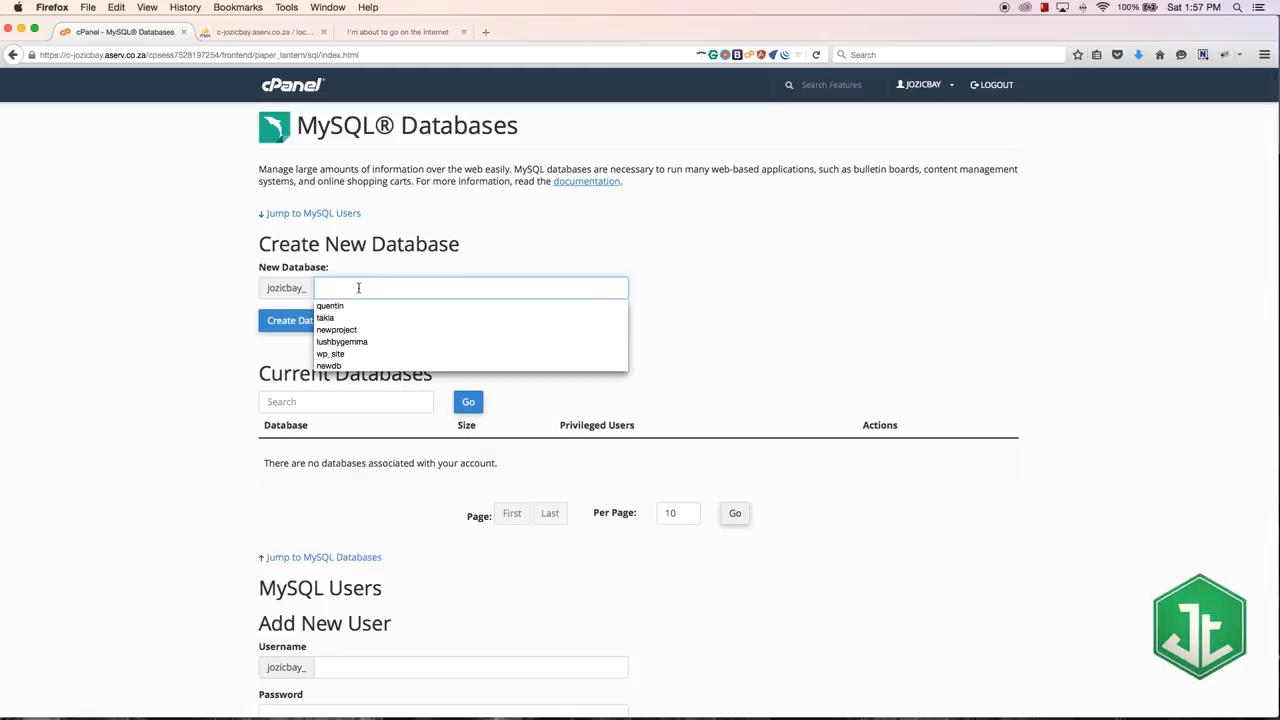
click(284, 291)
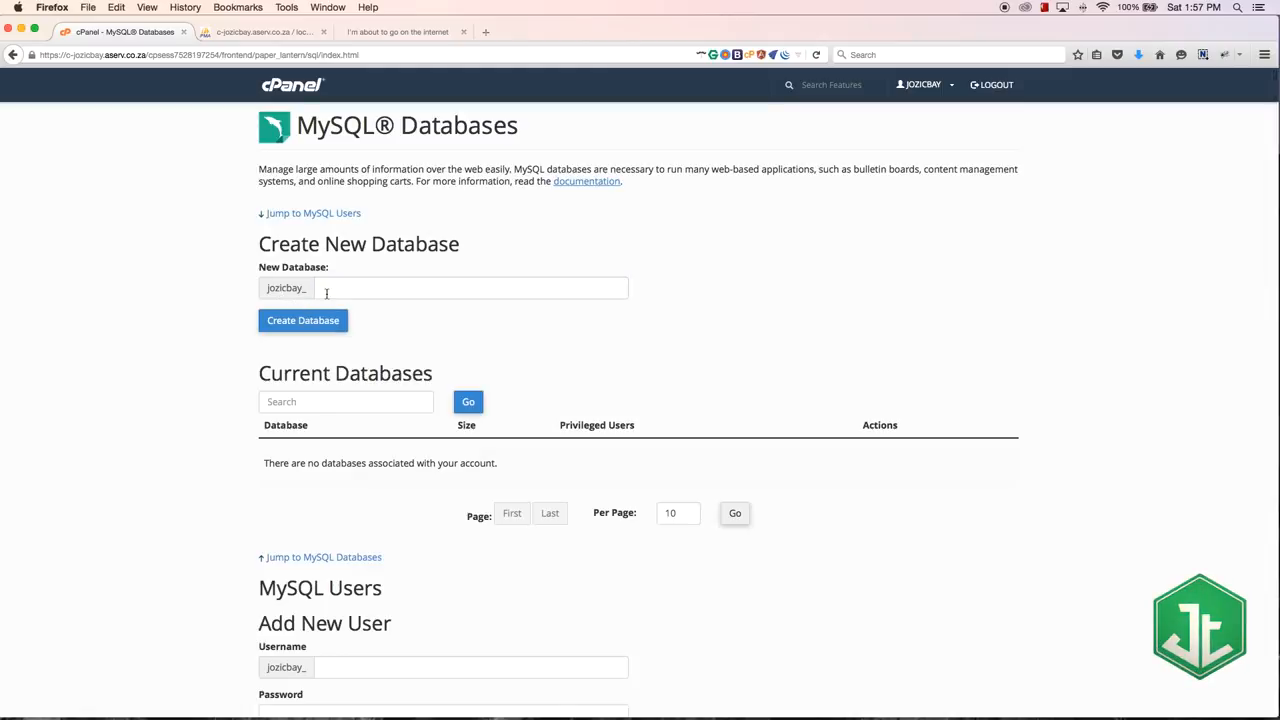
click(335, 288)
text(q)
click(340, 305)
click(307, 335)
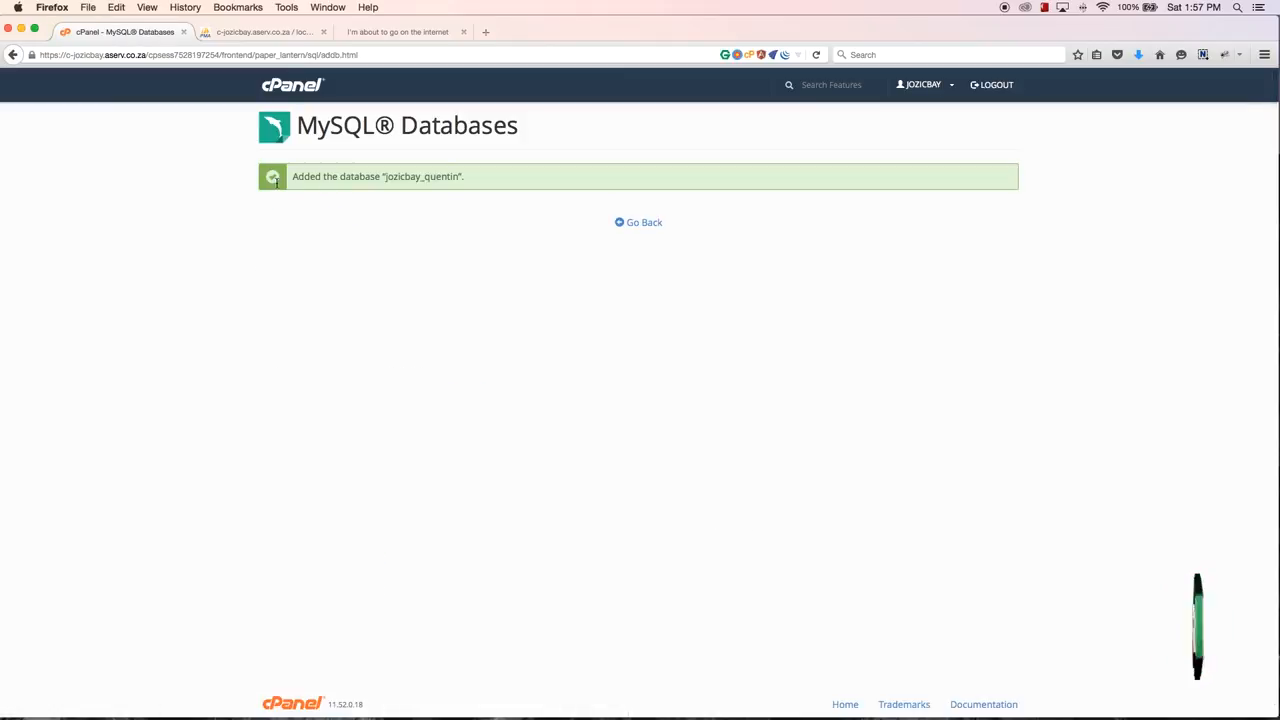
Step: Go back to the MySQL Databases overview and examine its warning and the new database's name, size and privileged users
drag(486, 182, 340, 177)
click(628, 277)
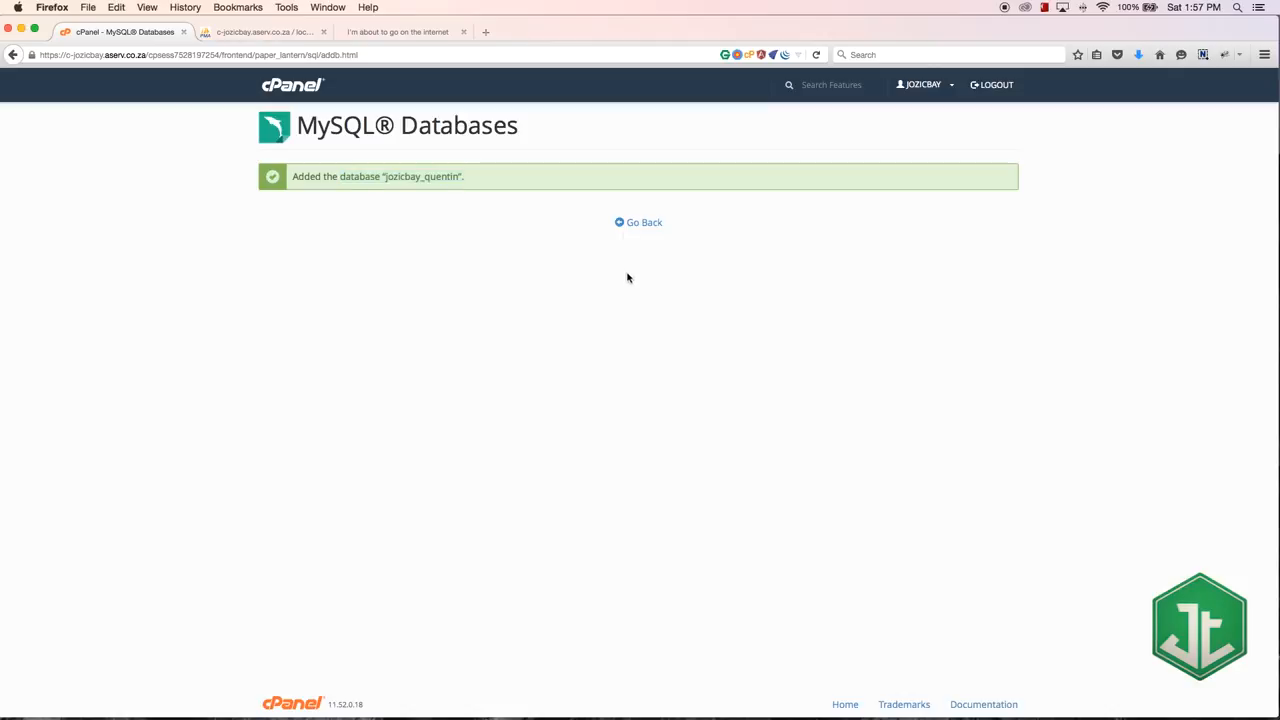
click(643, 229)
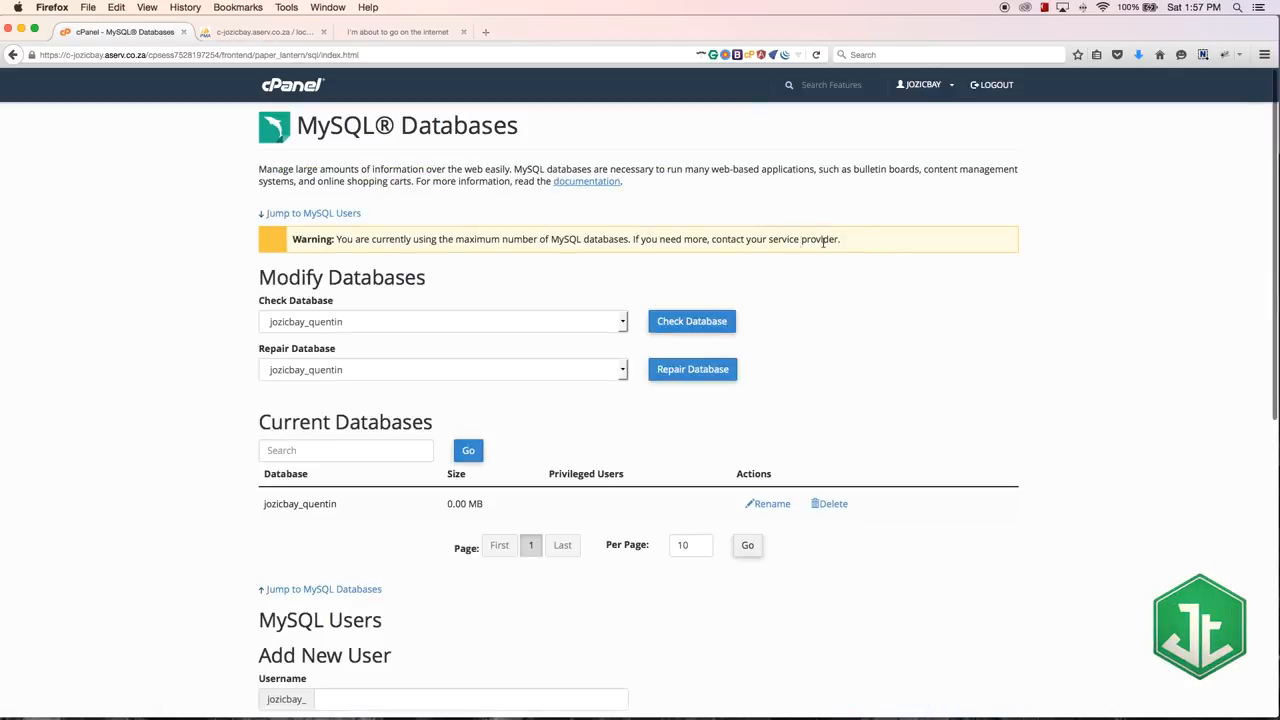
drag(852, 242, 261, 240)
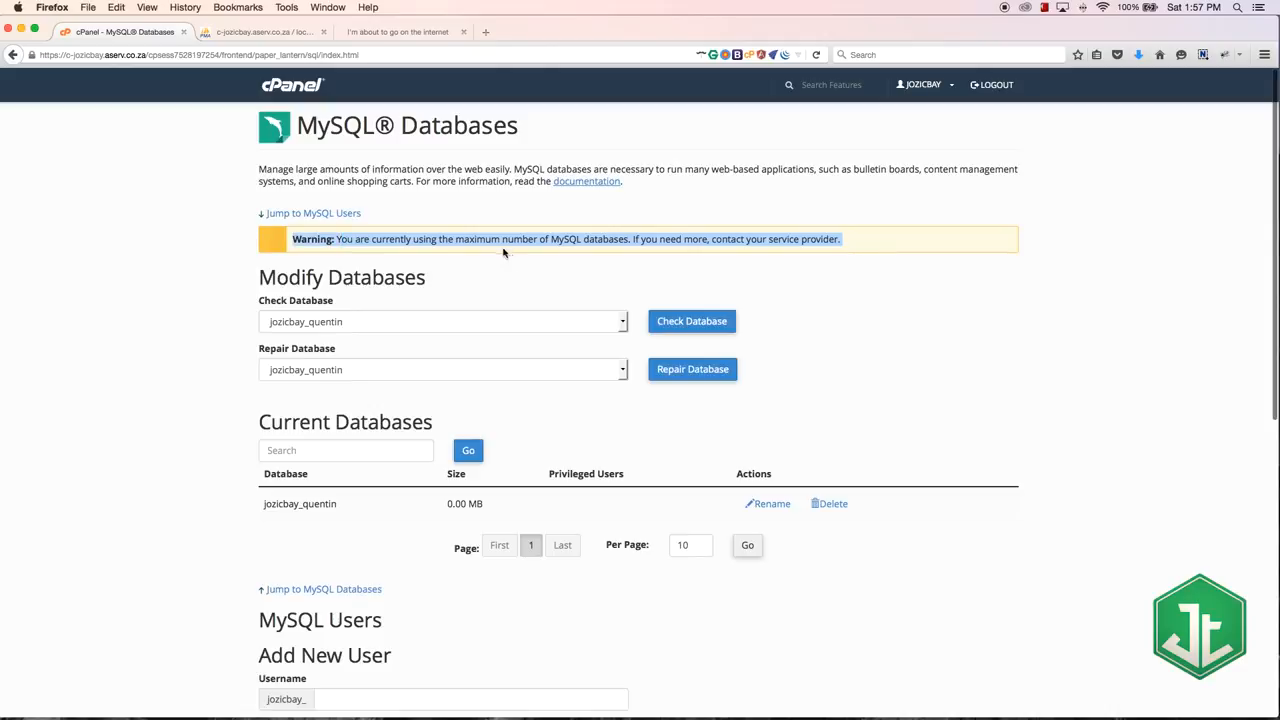
click(600, 249)
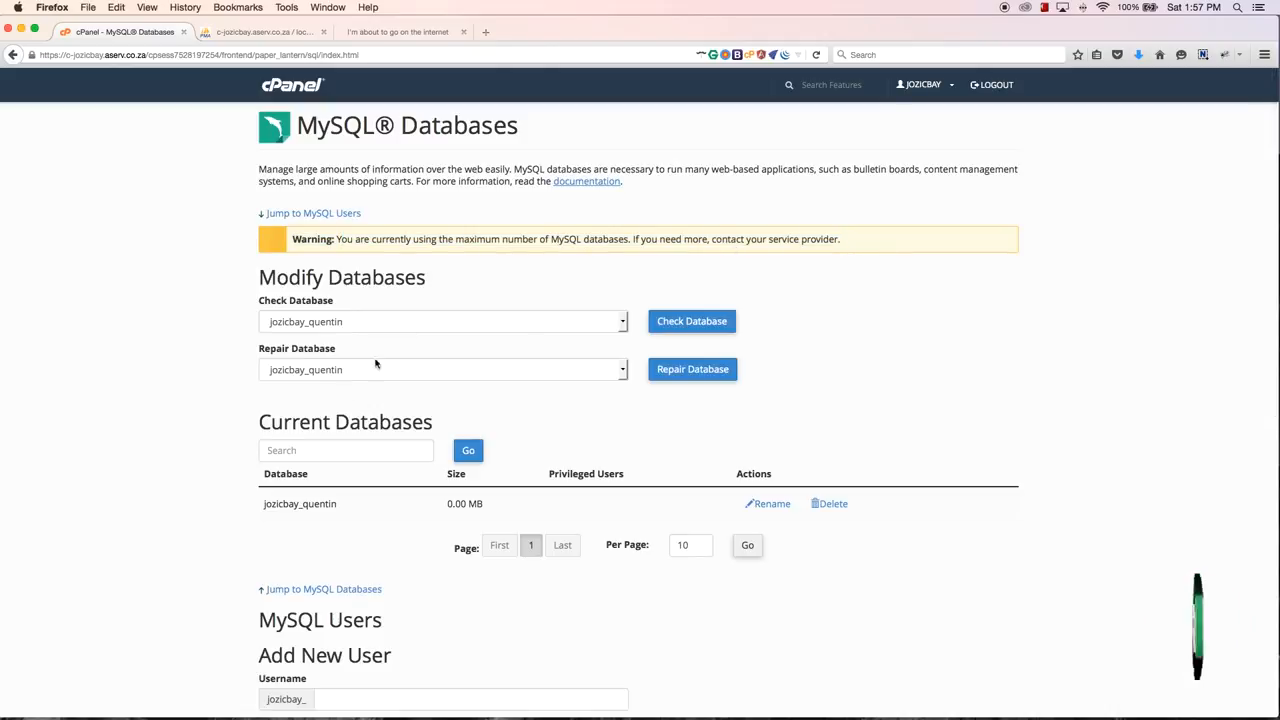
drag(434, 503, 251, 503)
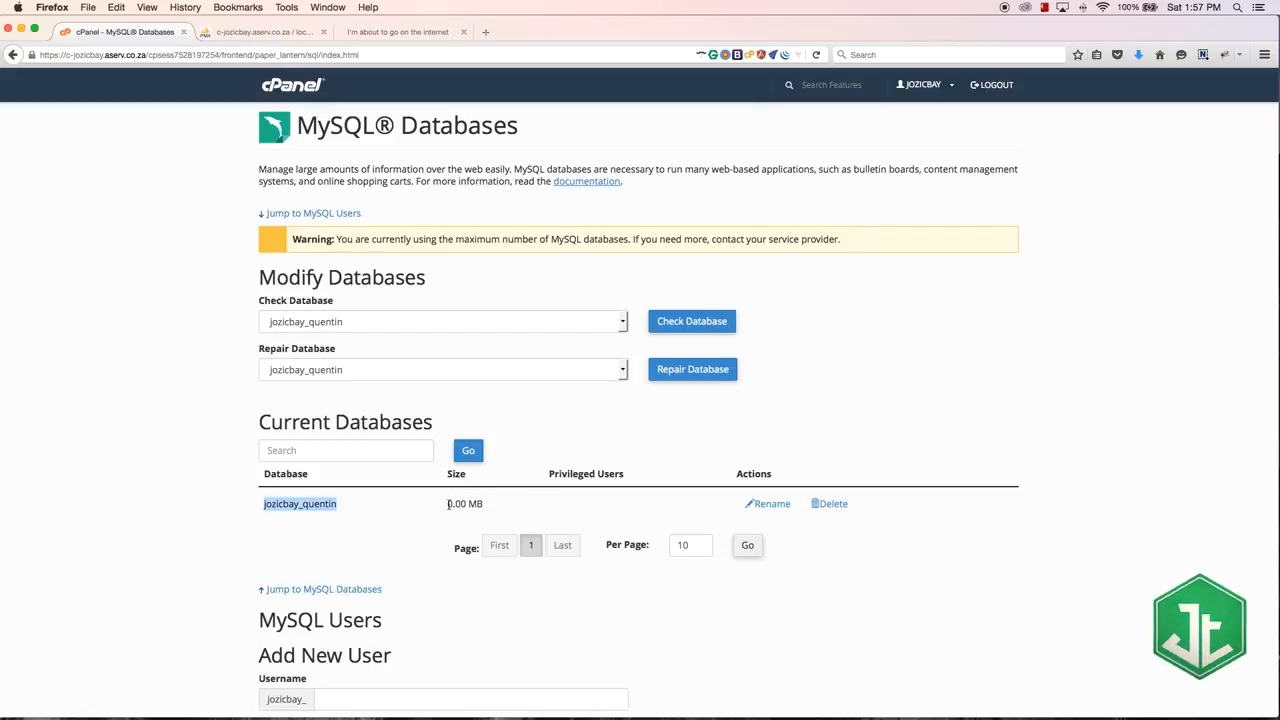
drag(447, 503, 481, 504)
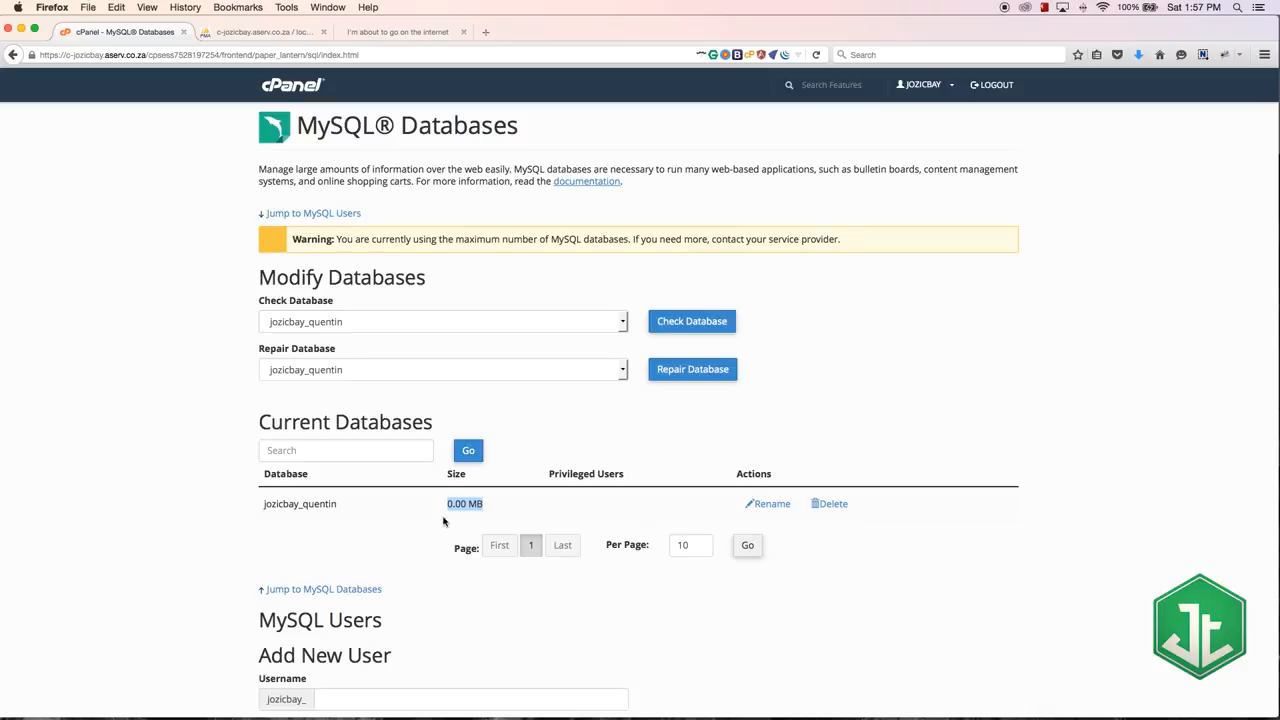
click(561, 505)
Step: Enter "user" as the username for a new MySQL user
scroll(562, 489, down, 5)
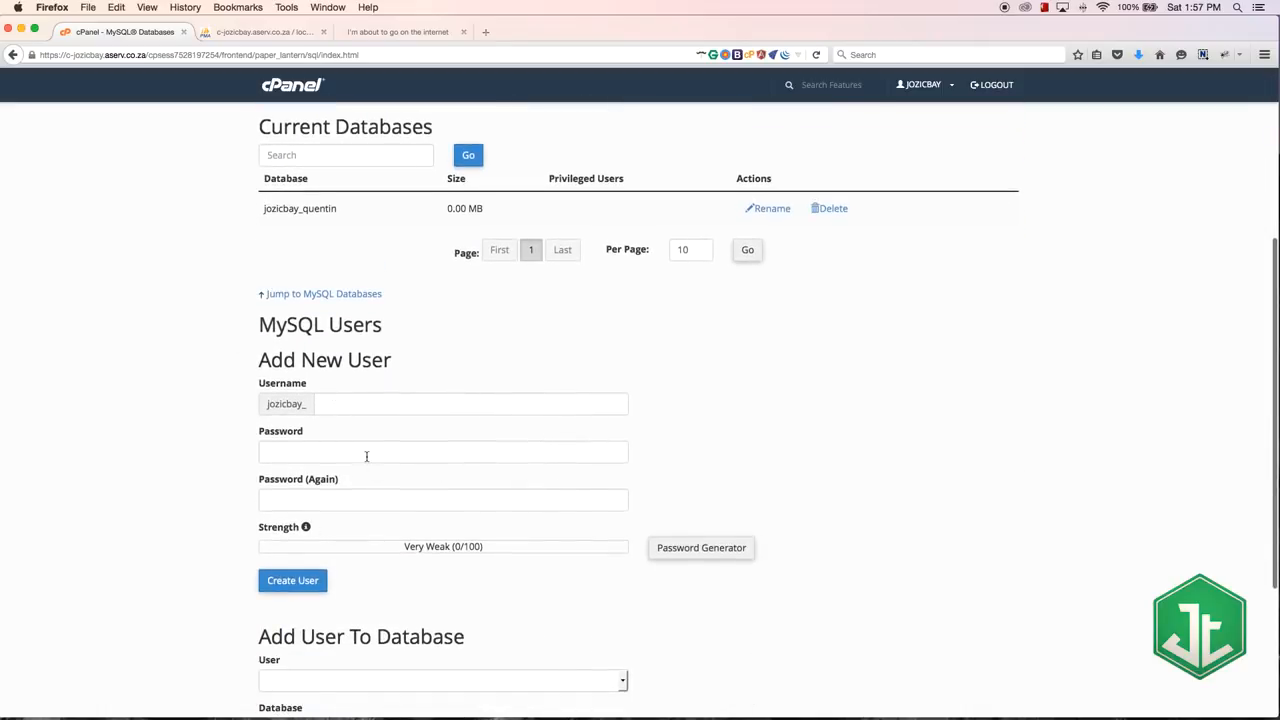
click(345, 401)
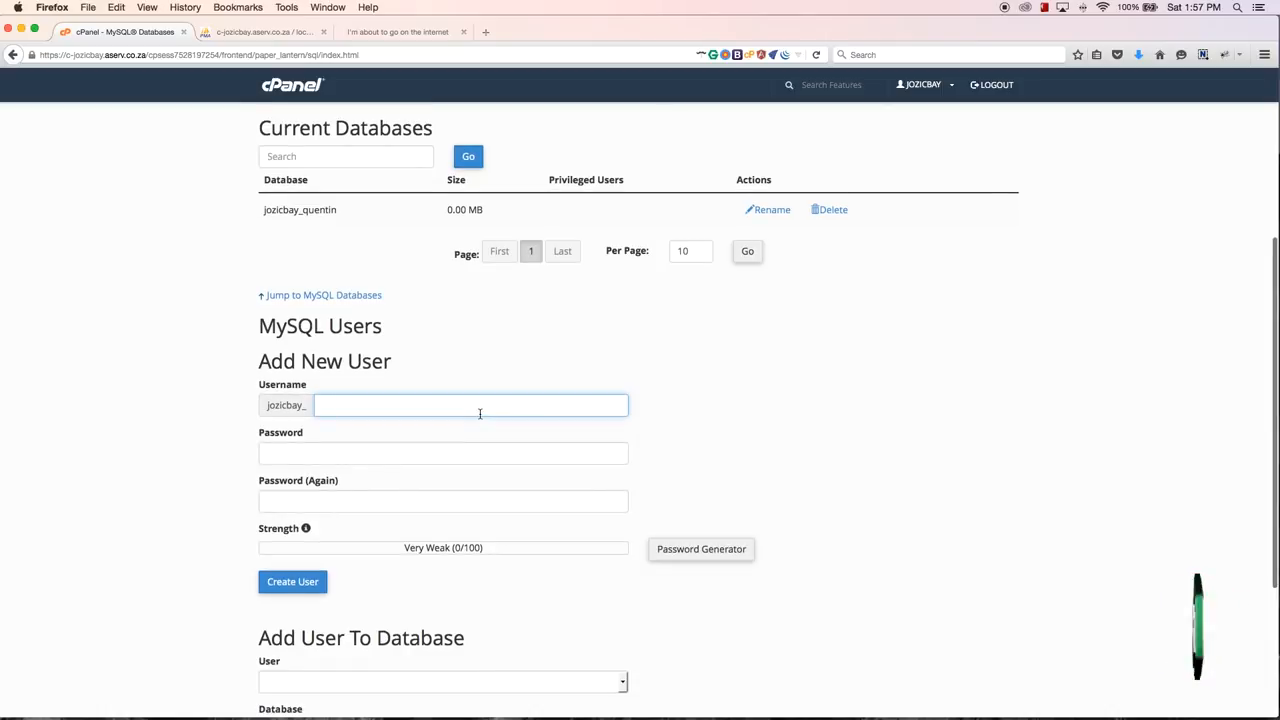
text(user)
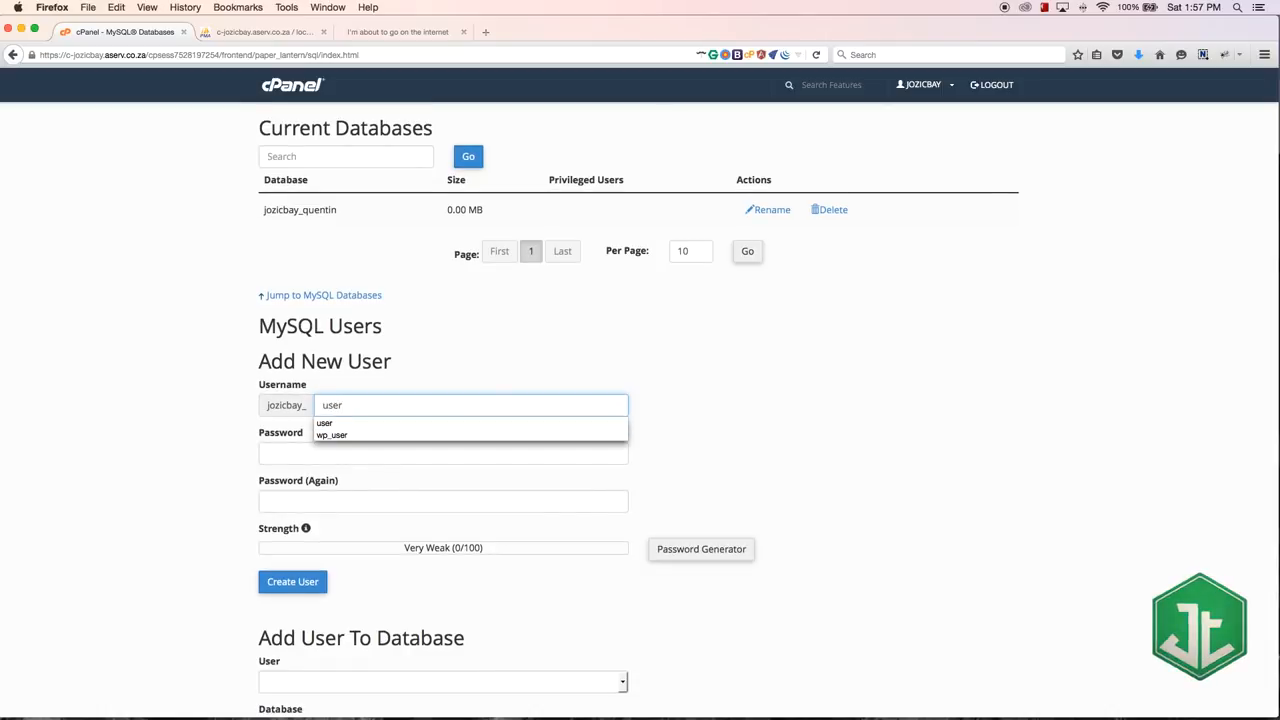
click(339, 452)
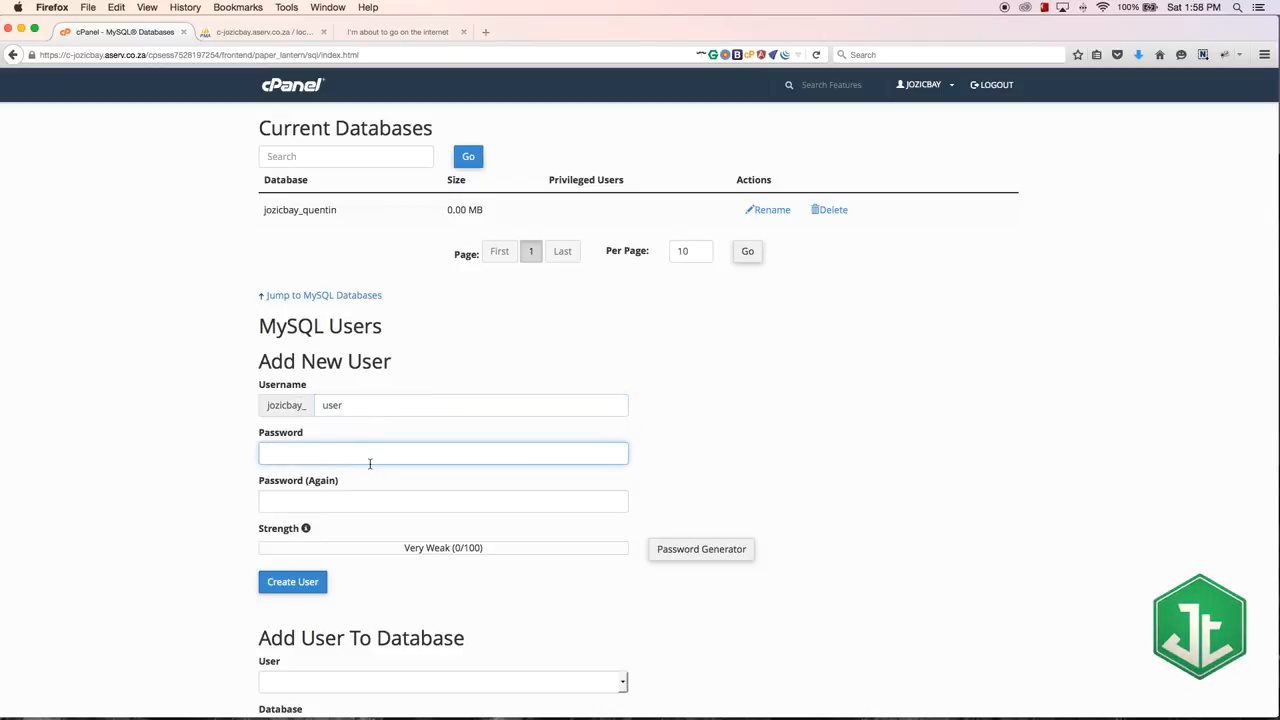
Step: Generate a password for the new MySQL user, acknowledge that it is stored safely, and apply it to both password fields
click(695, 549)
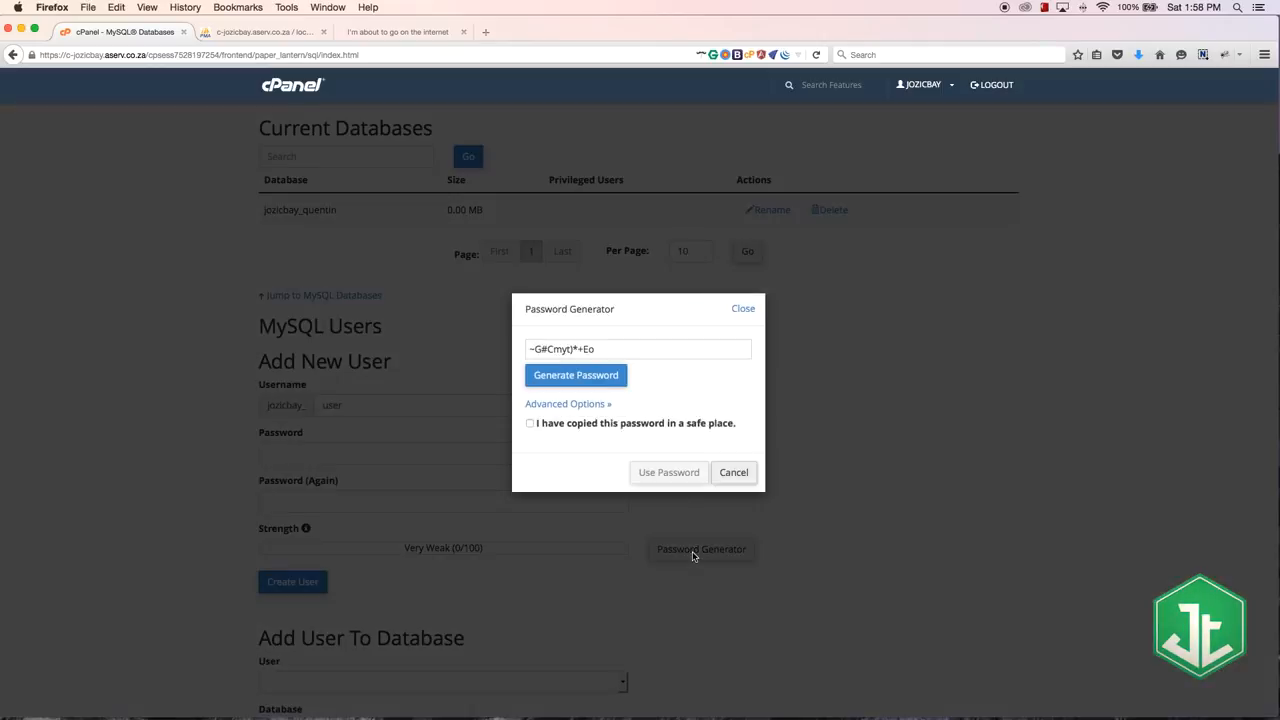
click(583, 349)
drag(583, 349, 490, 350)
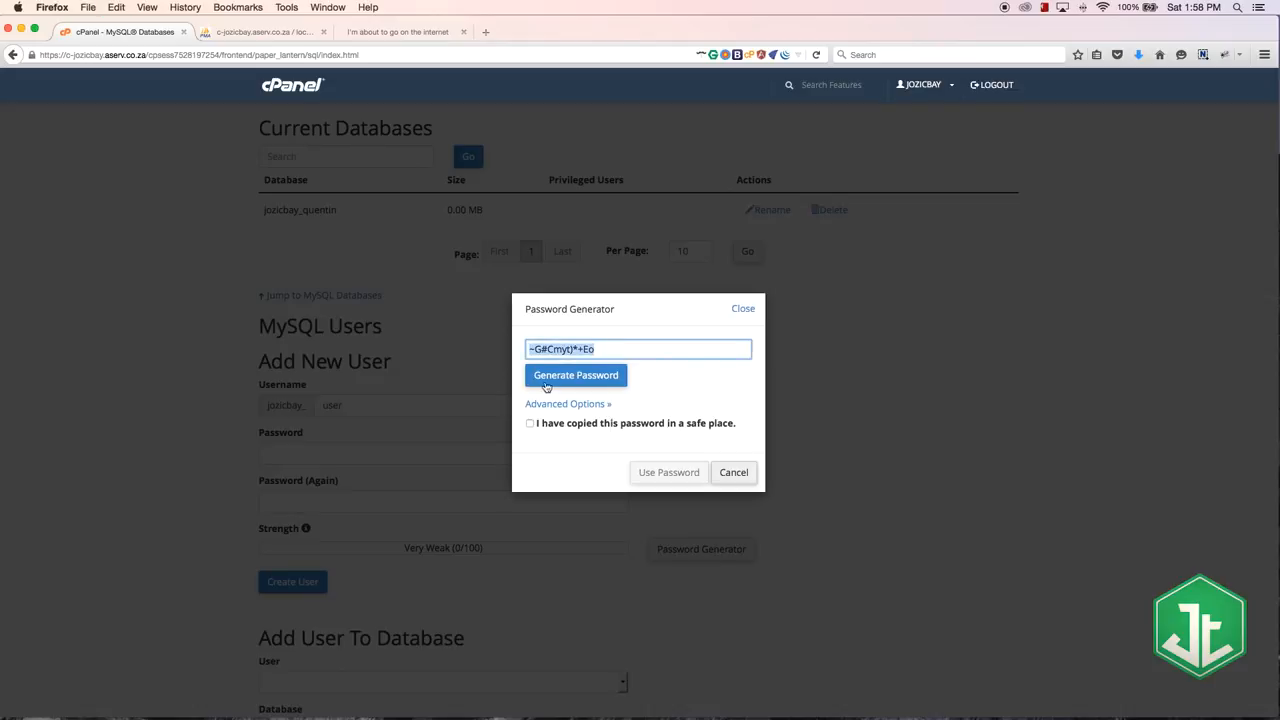
click(531, 423)
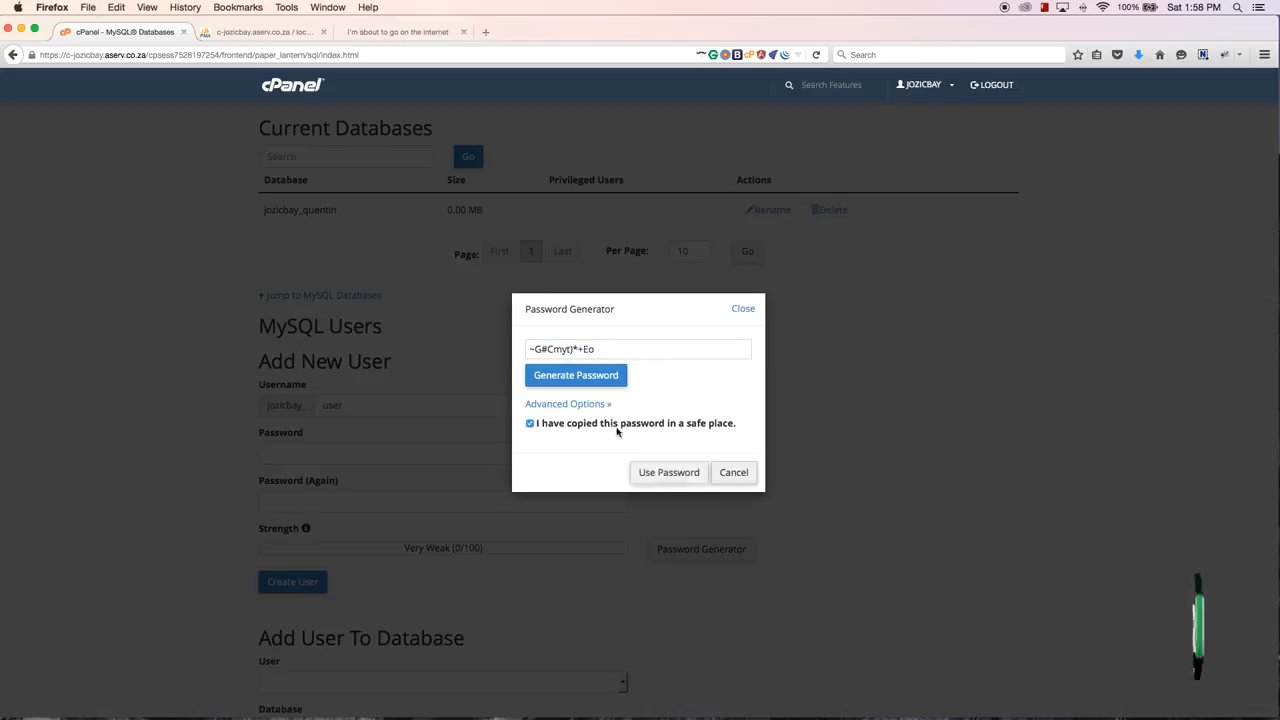
click(667, 475)
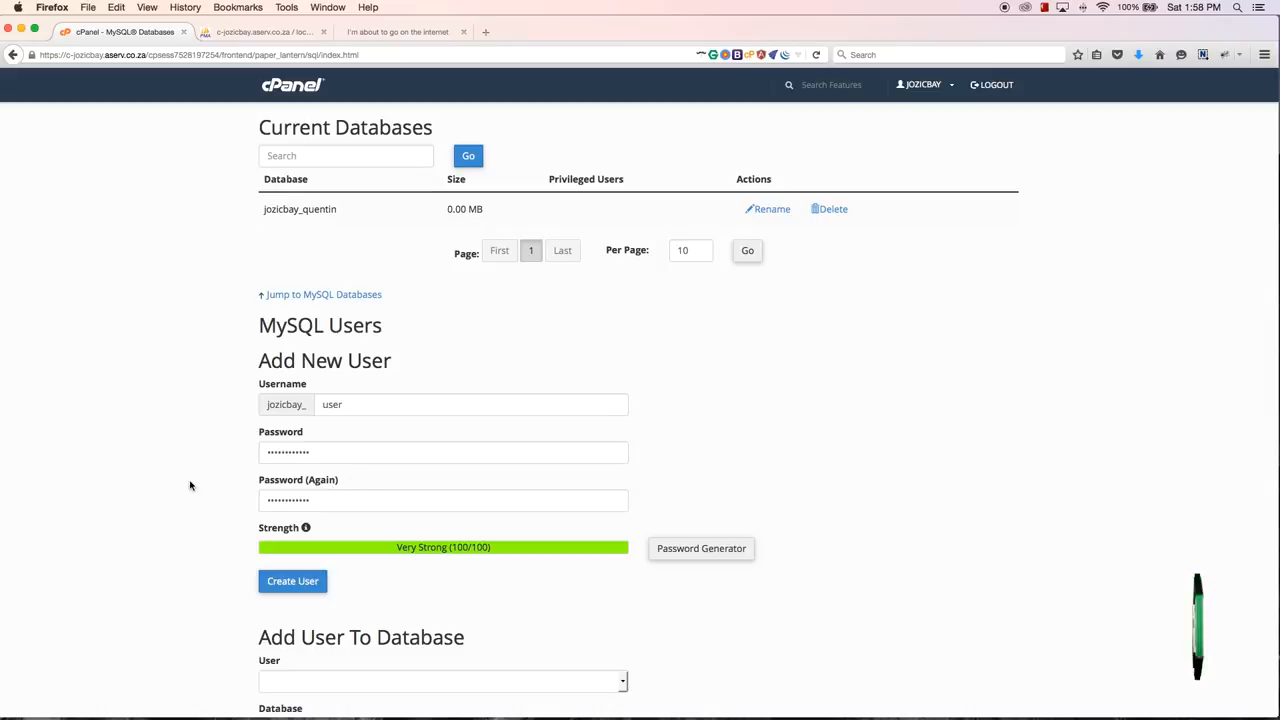
Step: Create the MySQL user from the completed form and return to the MySQL Databases overview
scroll(201, 497, down, 5)
click(292, 357)
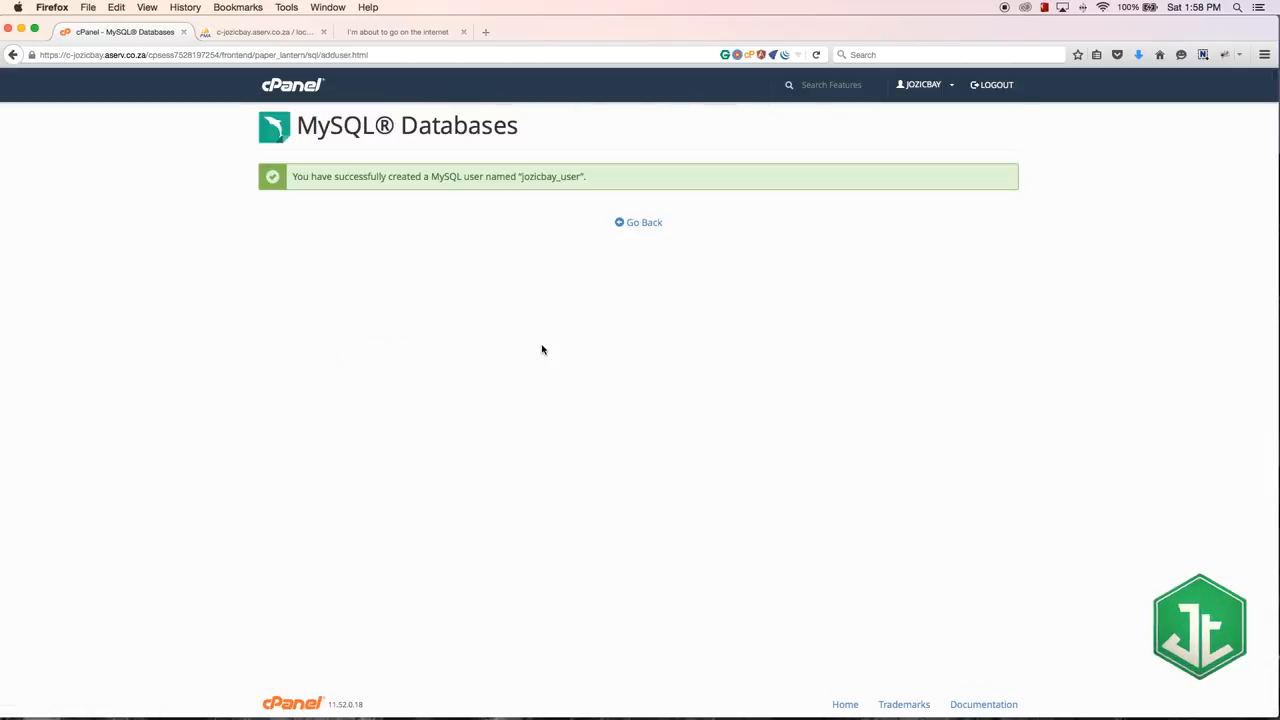
drag(296, 174, 562, 176)
click(636, 223)
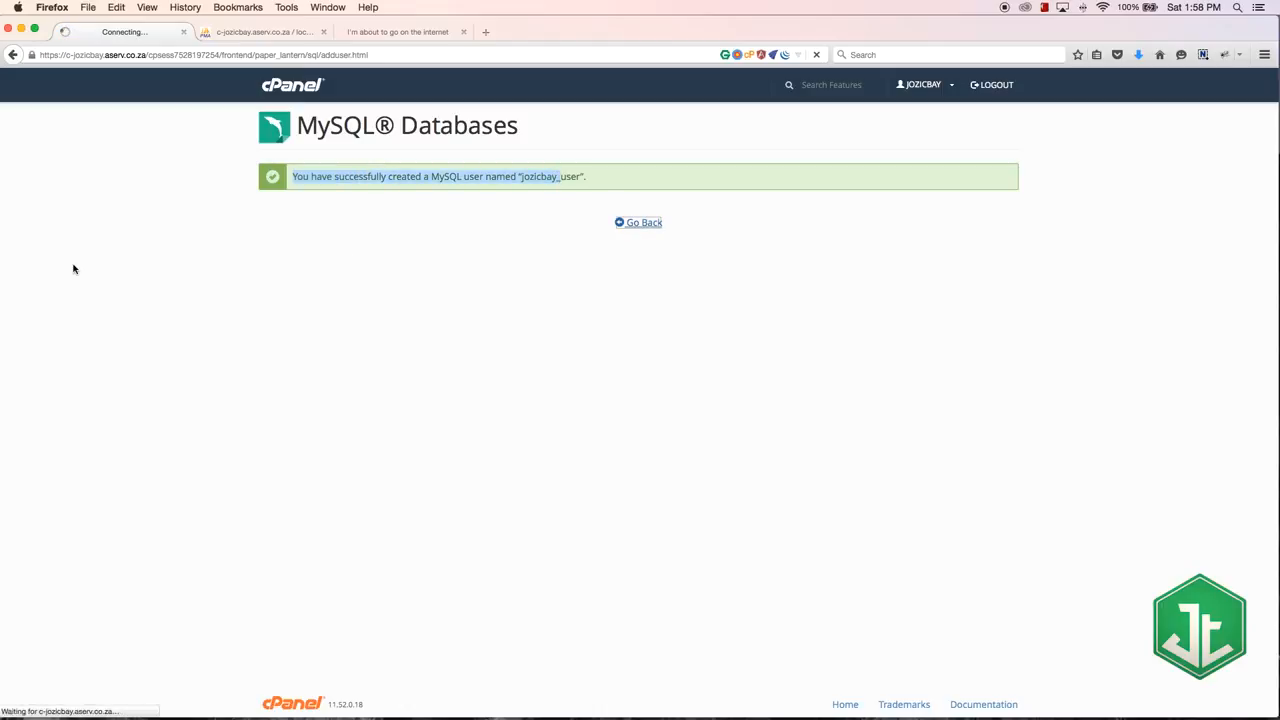
scroll(166, 323, down, 5)
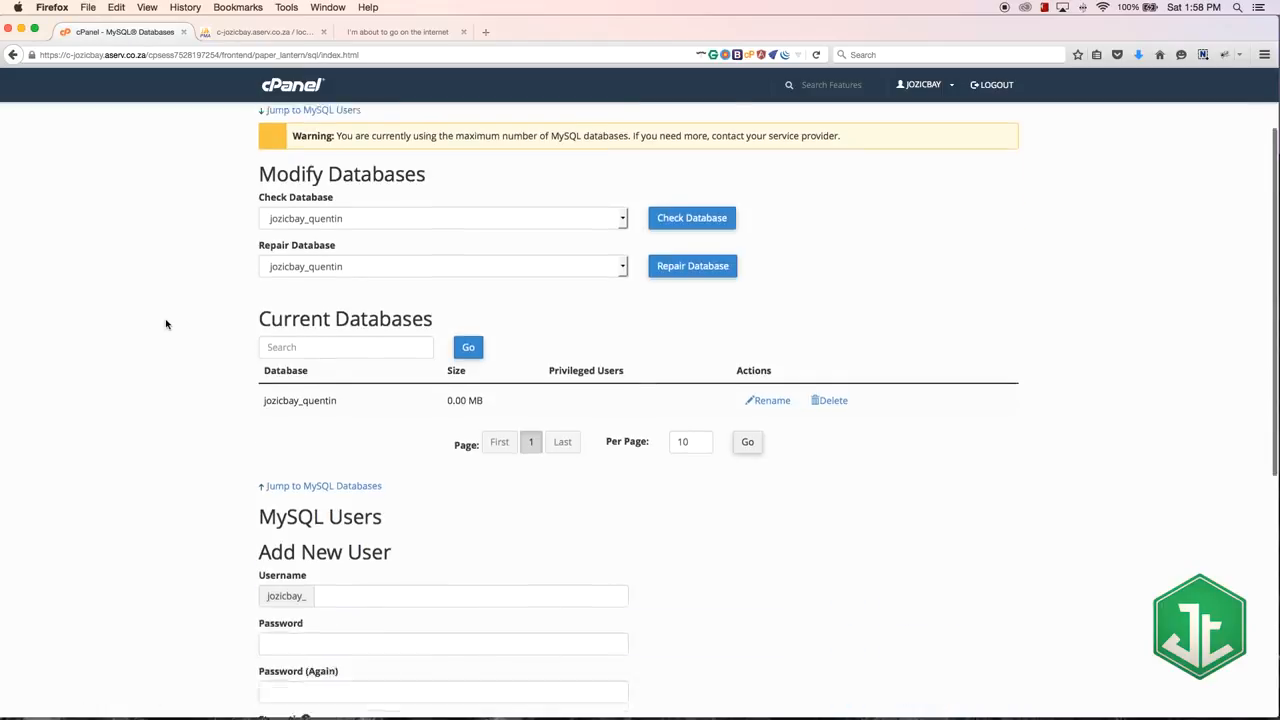
Step: Examine the new database's name, size and privileged users in the Current Databases list
scroll(166, 323, up, 5)
scroll(166, 323, down, 3)
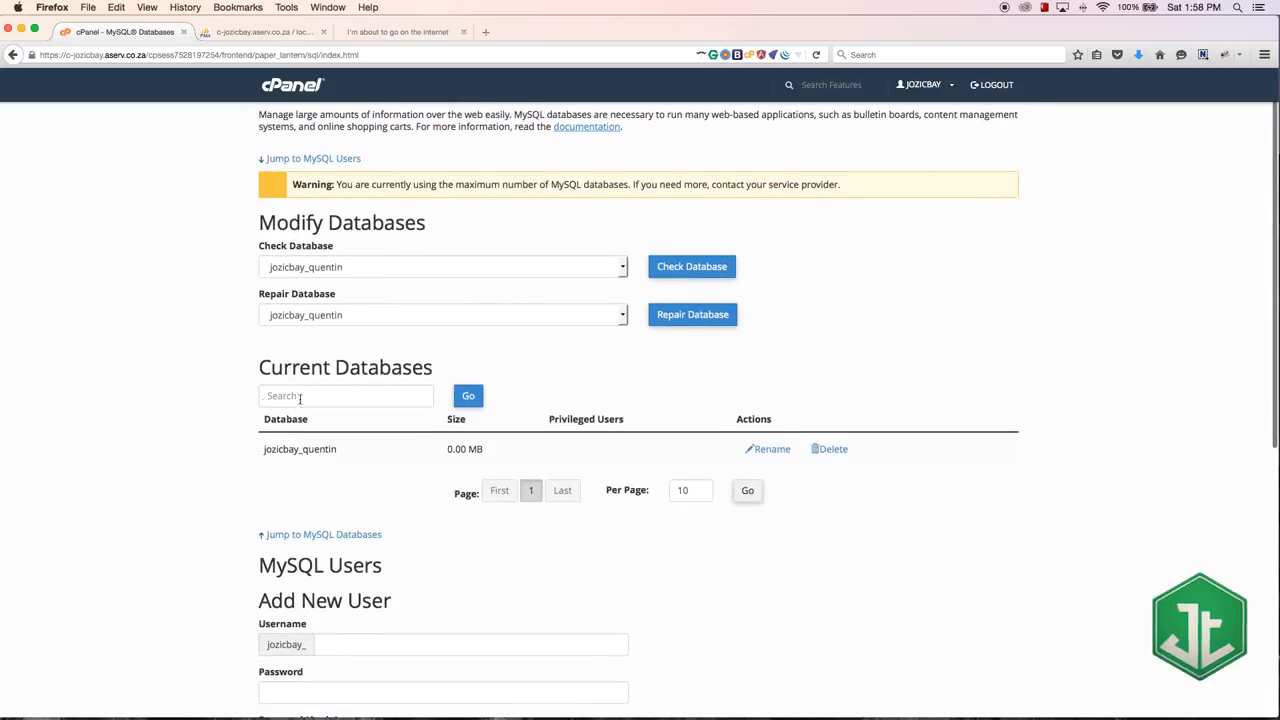
drag(267, 446, 357, 456)
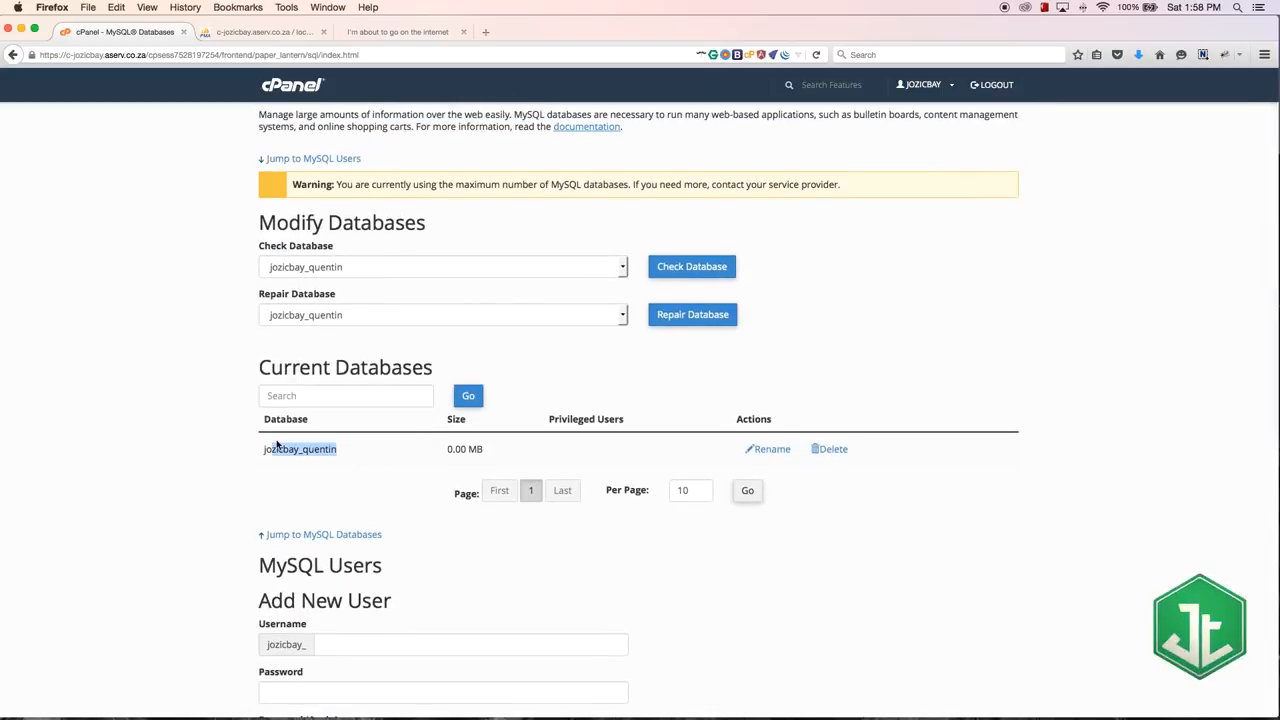
drag(546, 441, 458, 441)
click(674, 447)
Step: Add the new MySQL user to the new database, selecting both in the Add User To Database form
scroll(135, 379, down, 10)
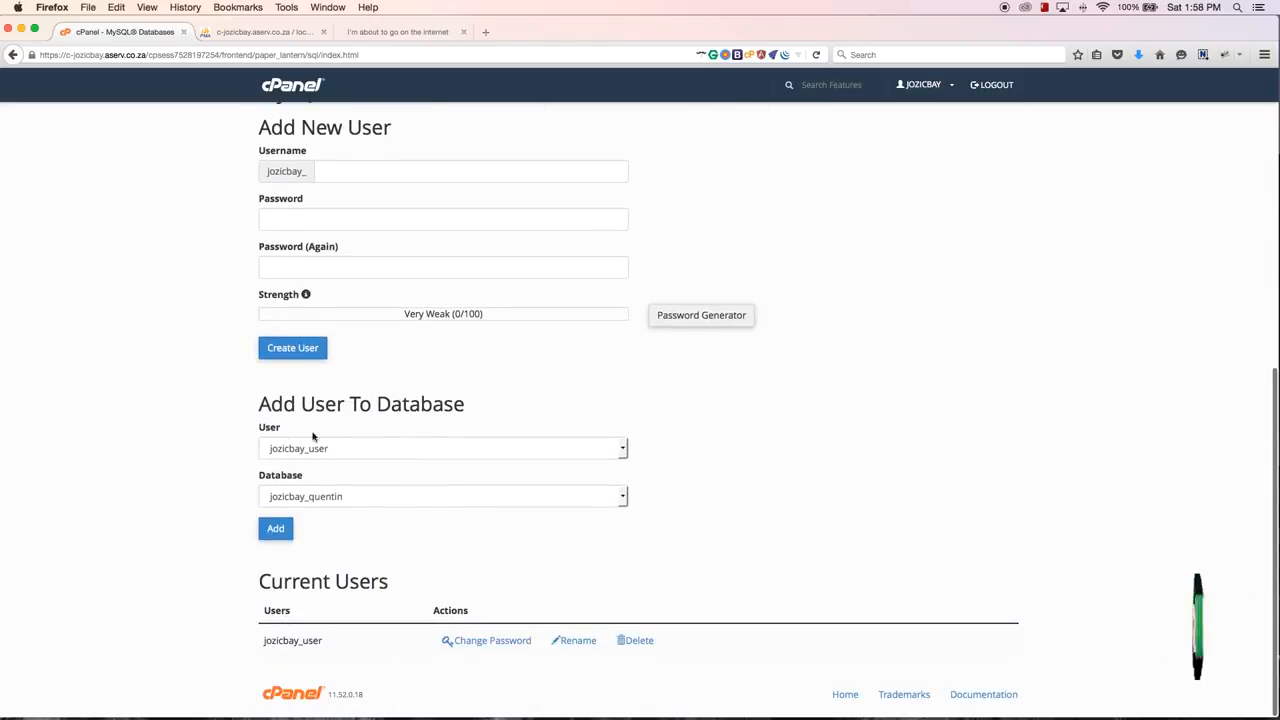
drag(258, 408, 456, 405)
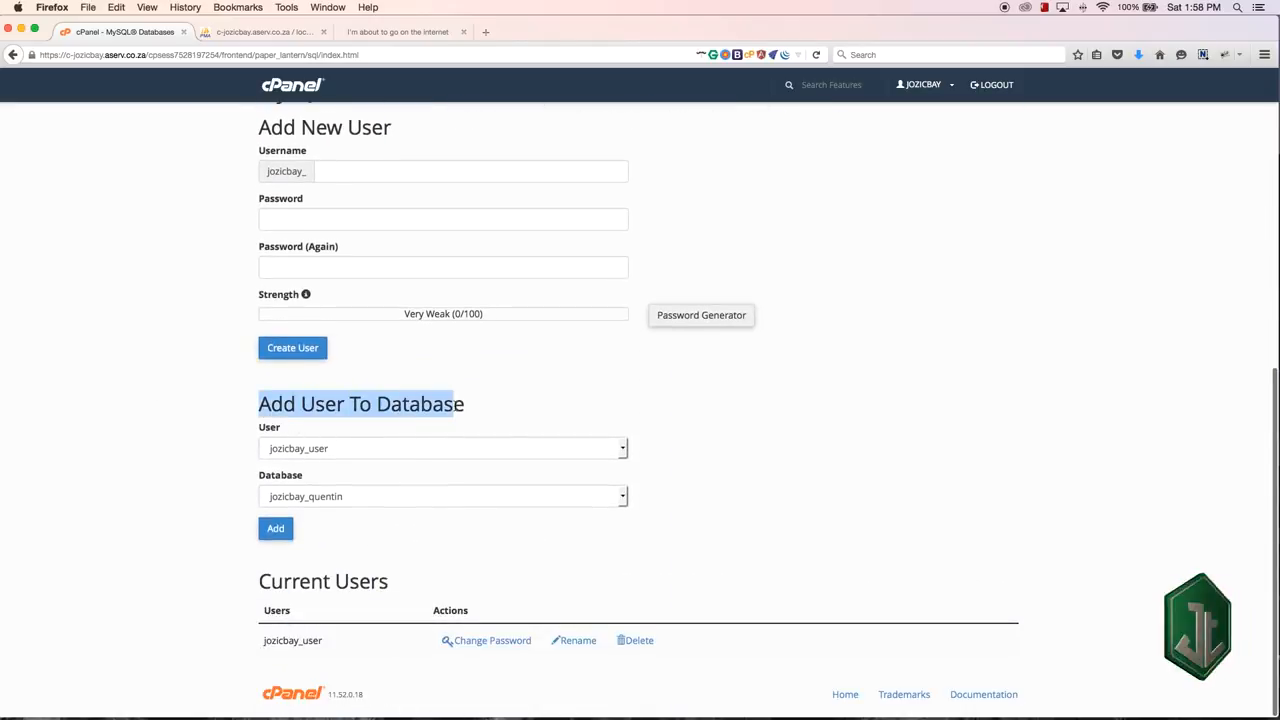
click(268, 430)
click(277, 478)
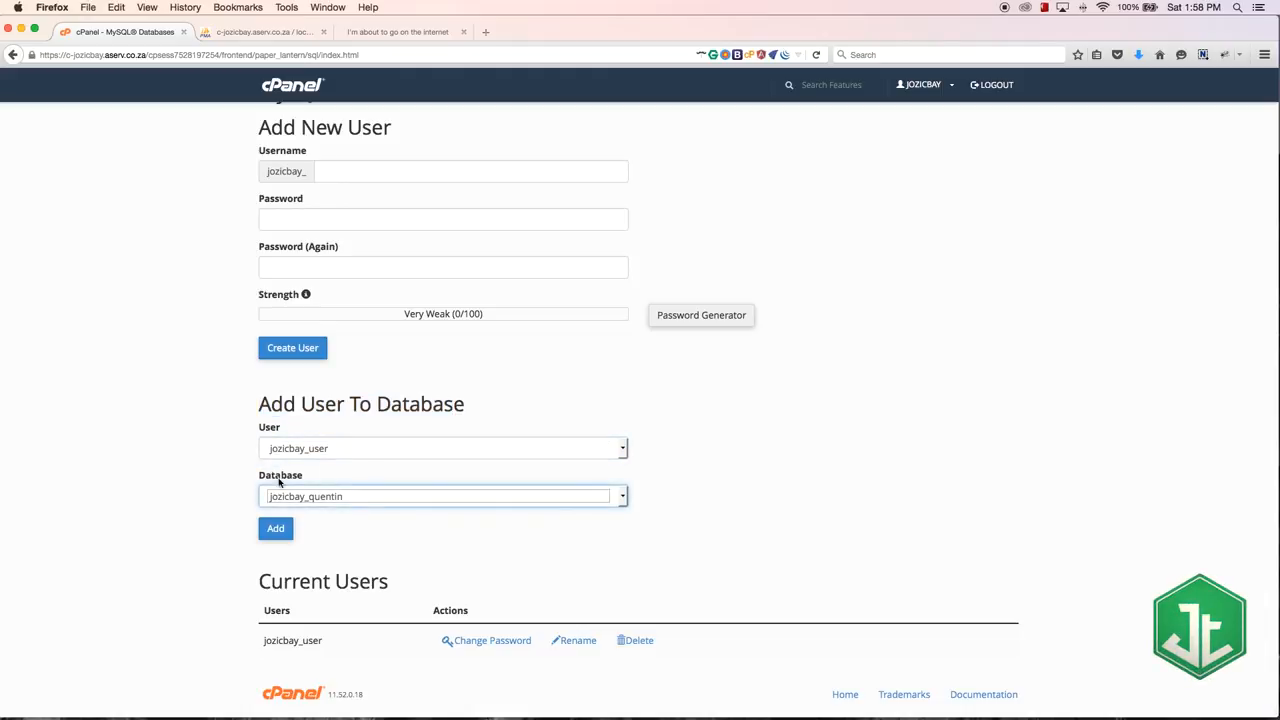
click(313, 451)
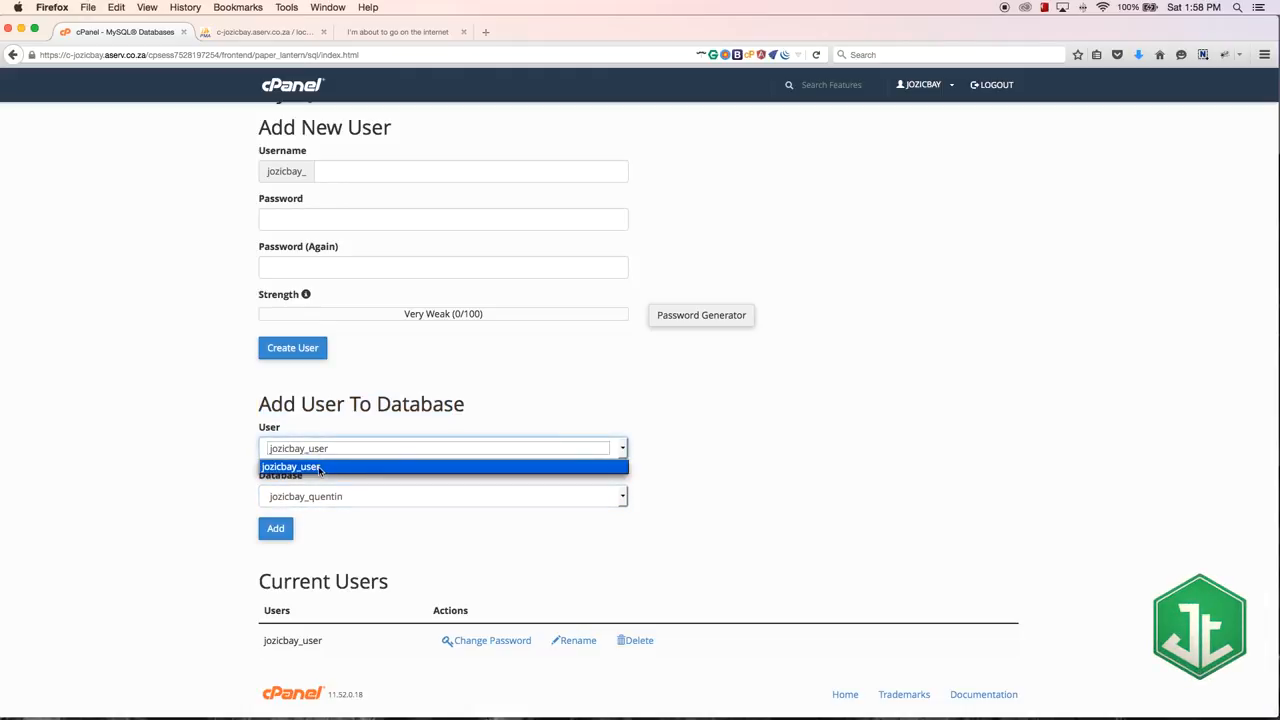
click(320, 467)
click(327, 497)
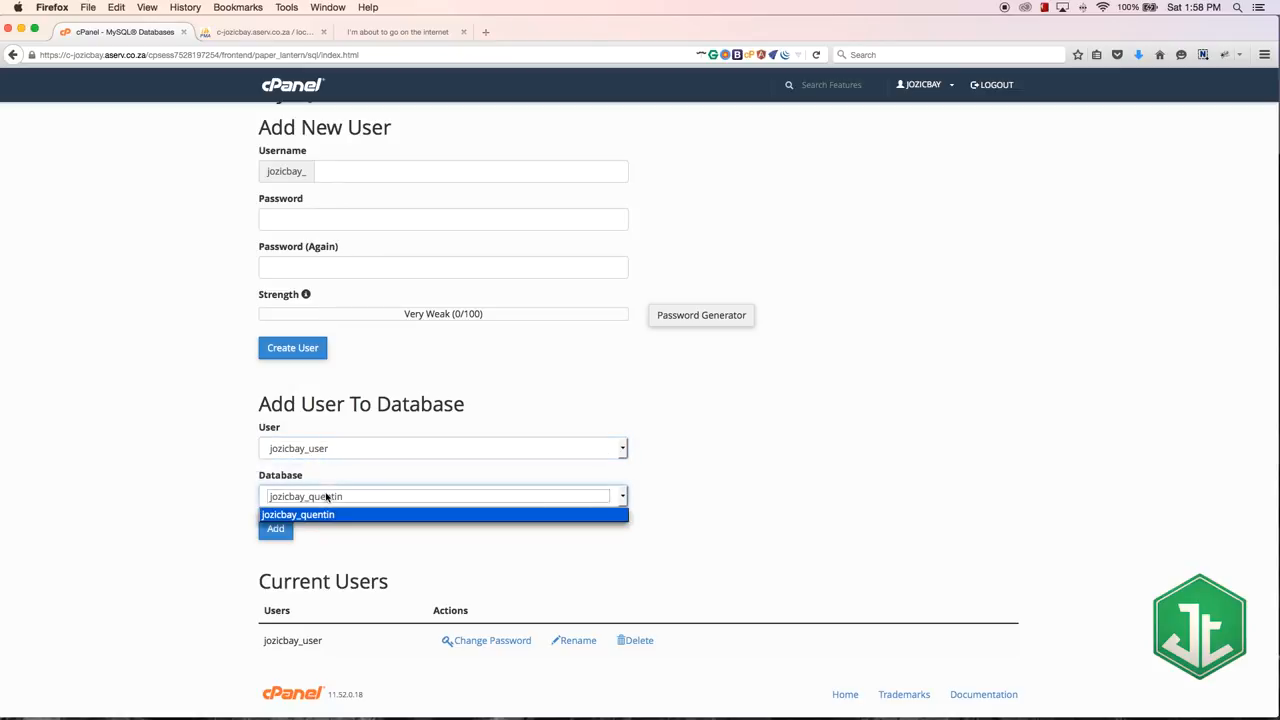
click(388, 558)
click(284, 531)
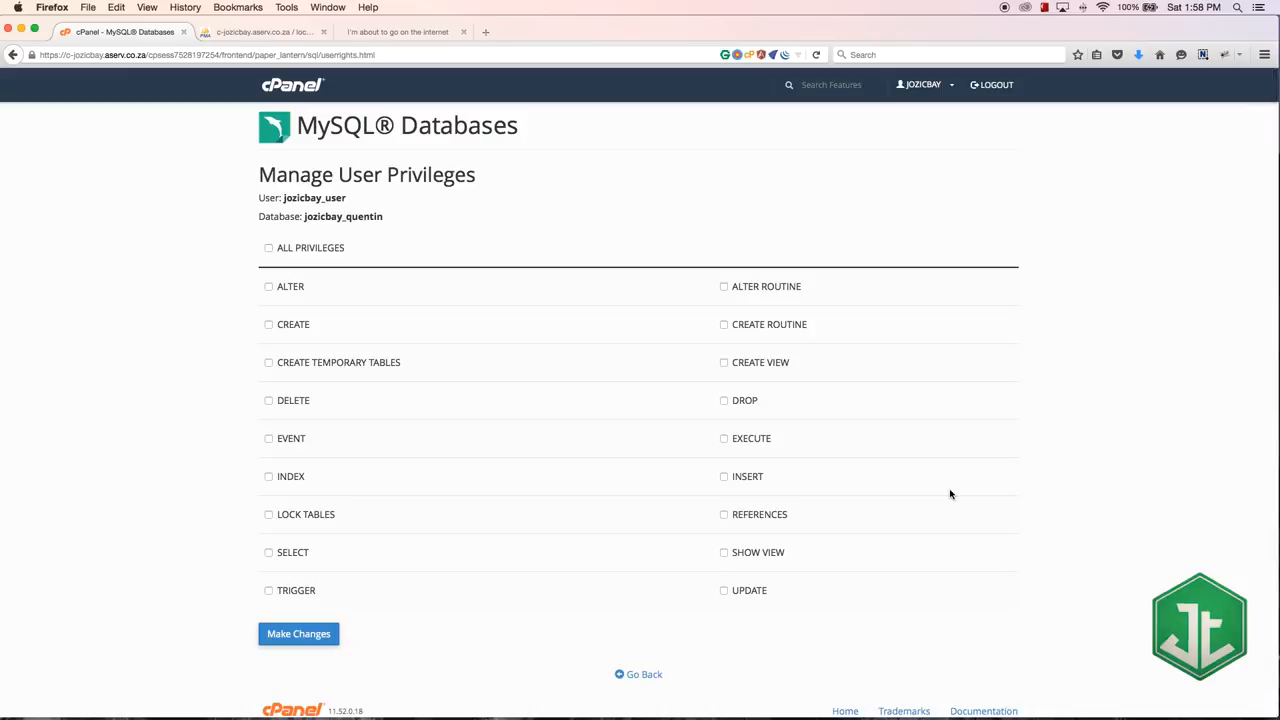
Step: Select the ALTER, CREATE and CREATE TEMPORARY TABLES privileges for the new user on the database
drag(345, 198, 297, 198)
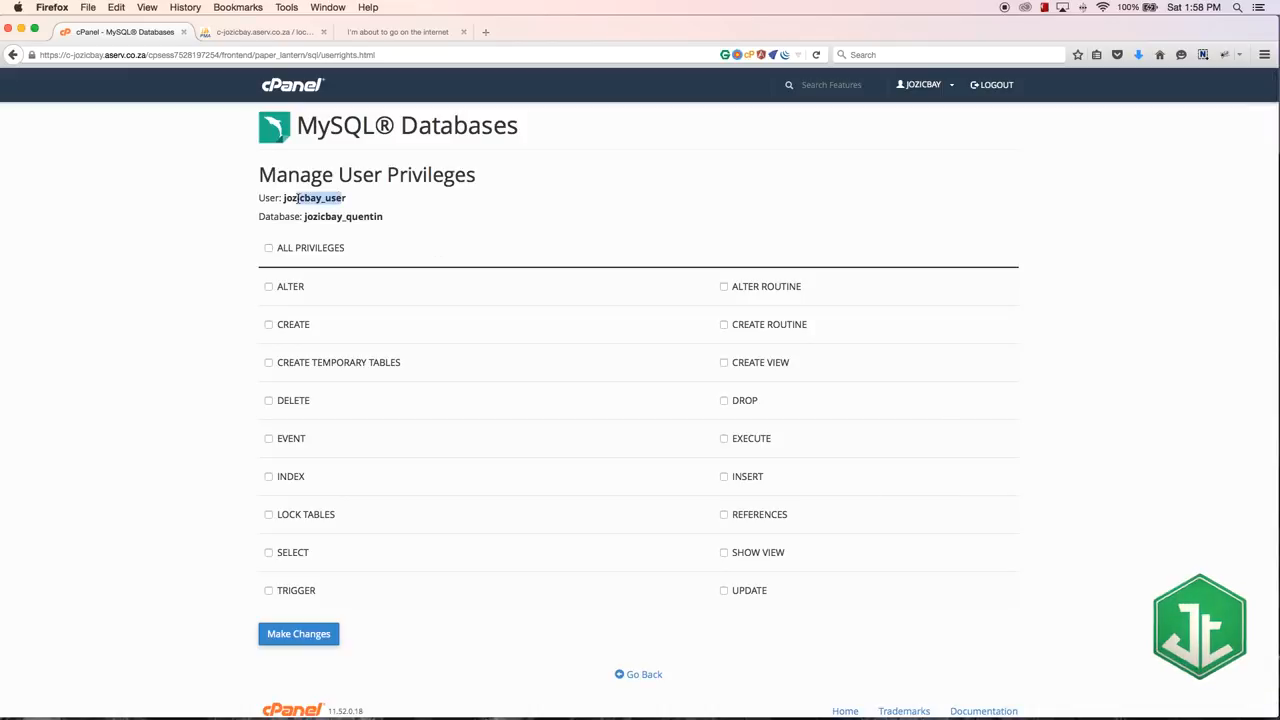
drag(385, 217, 317, 216)
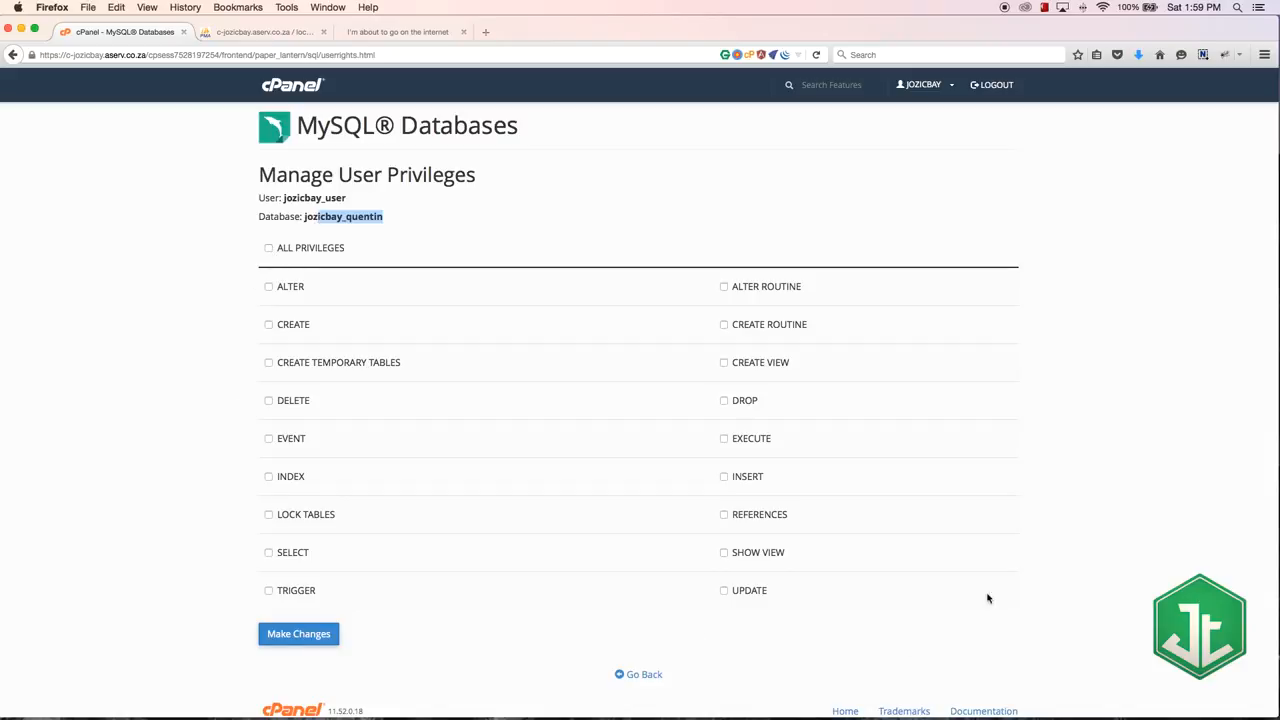
click(268, 287)
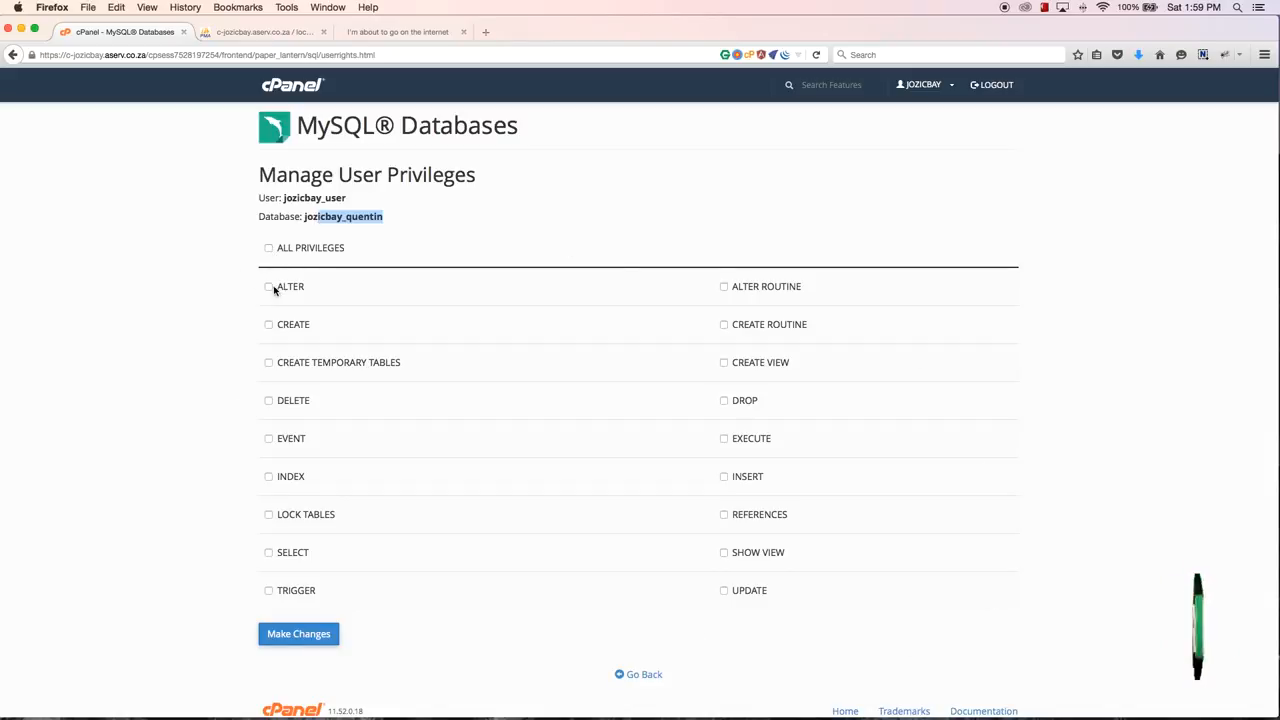
click(268, 324)
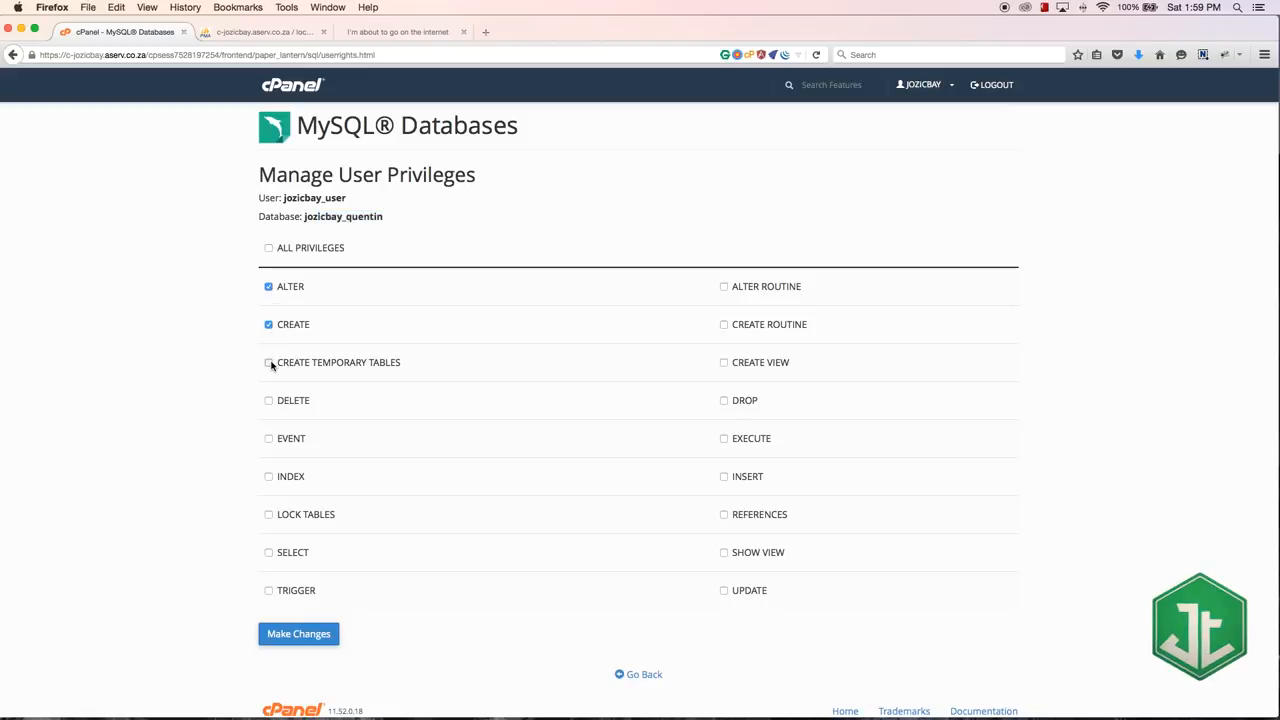
click(268, 362)
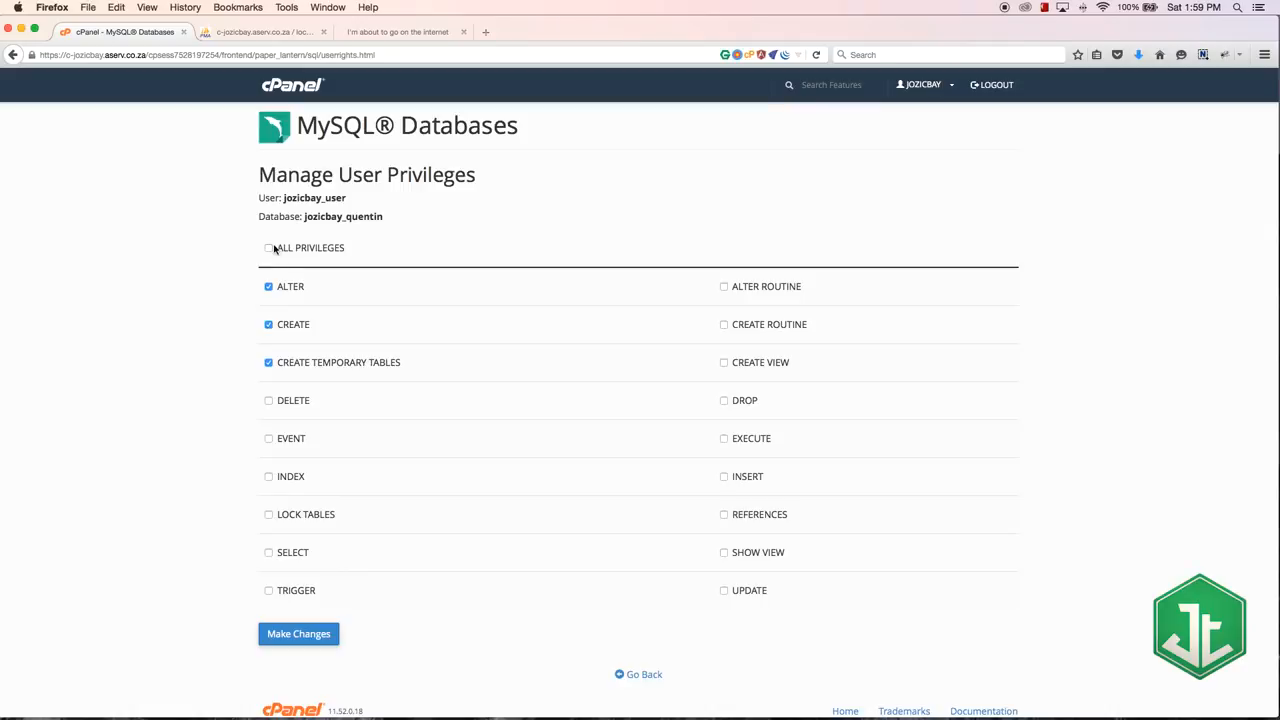
Step: Grant the user ALL PRIVILEGES on the database, apply the changes and return to the MySQL Databases overview
click(269, 248)
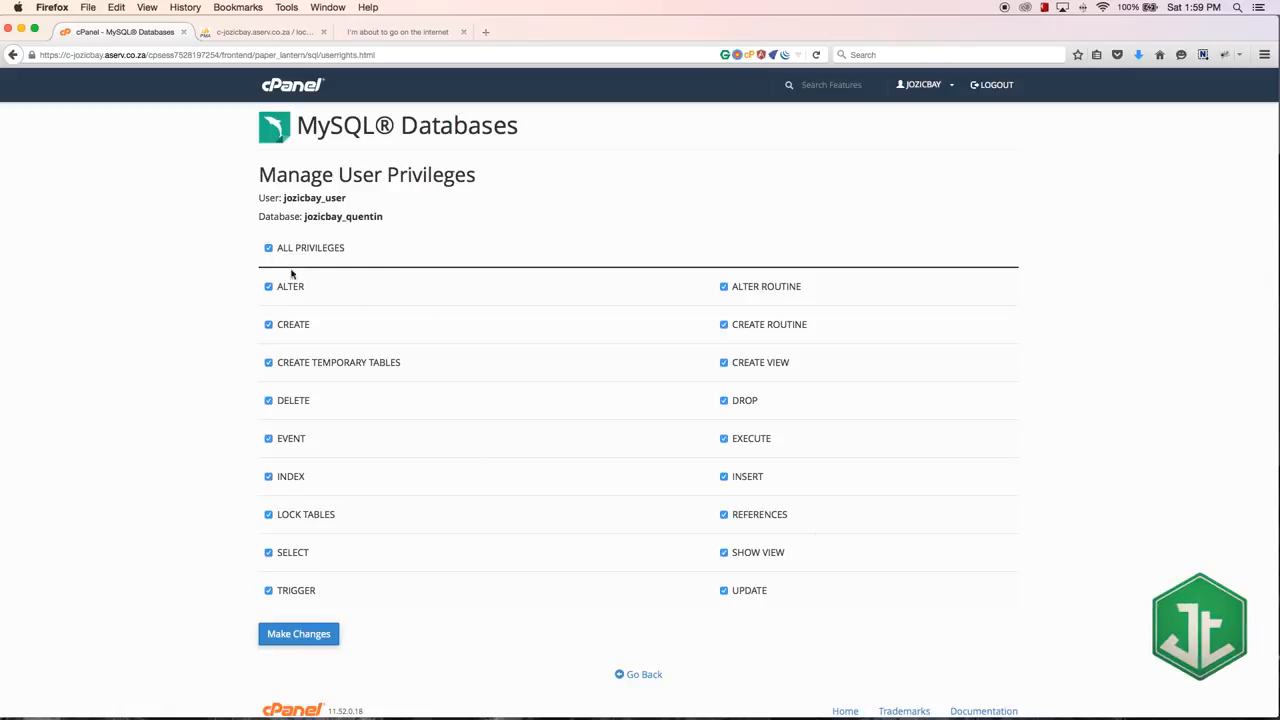
click(312, 637)
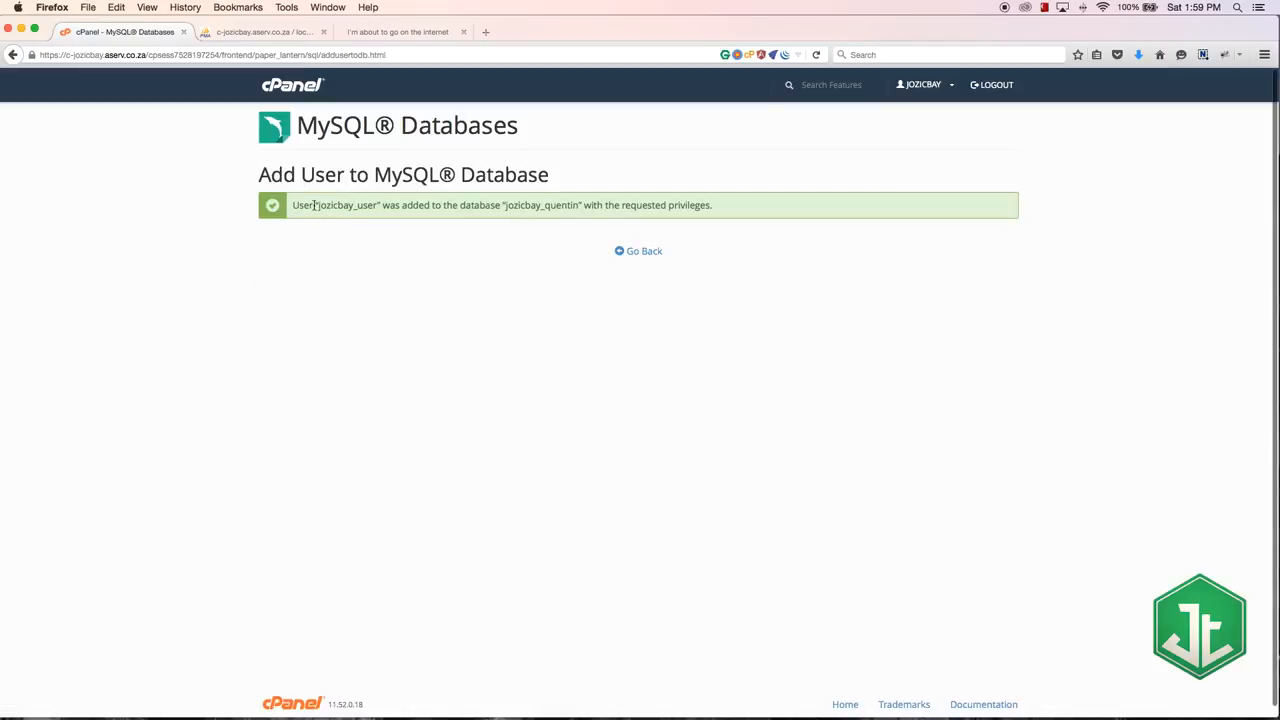
drag(316, 207, 380, 205)
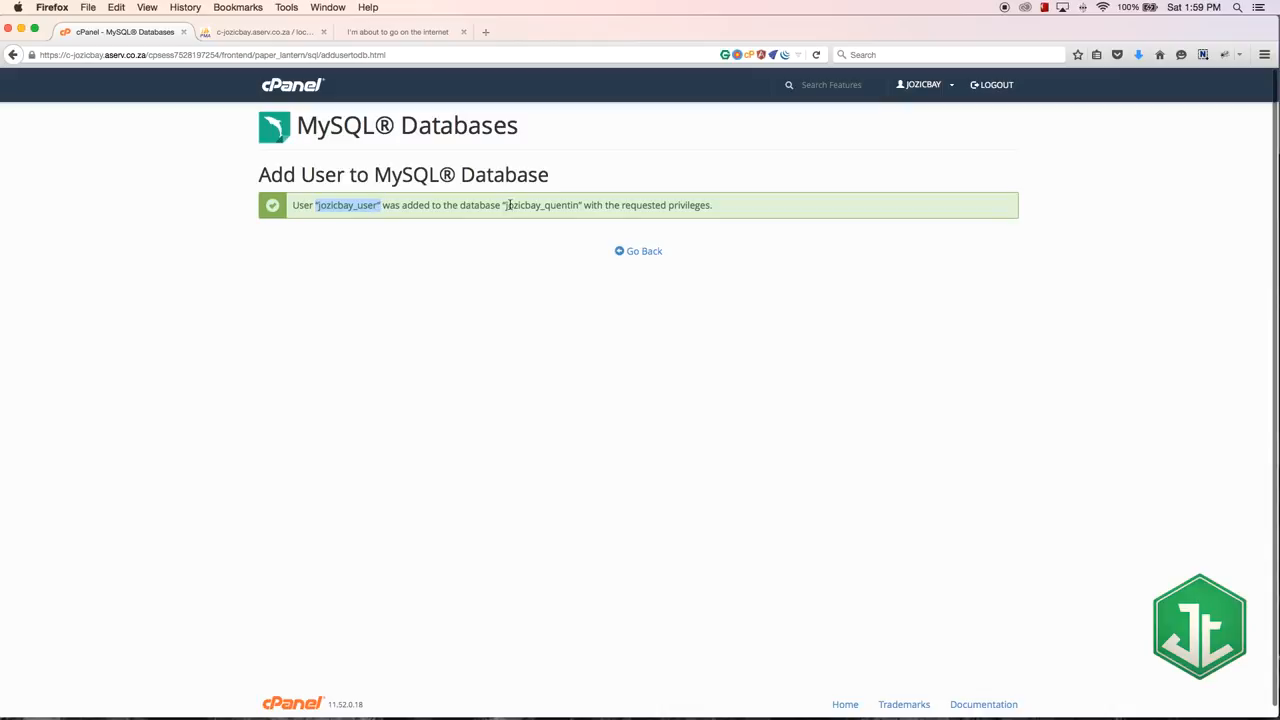
drag(505, 207, 578, 207)
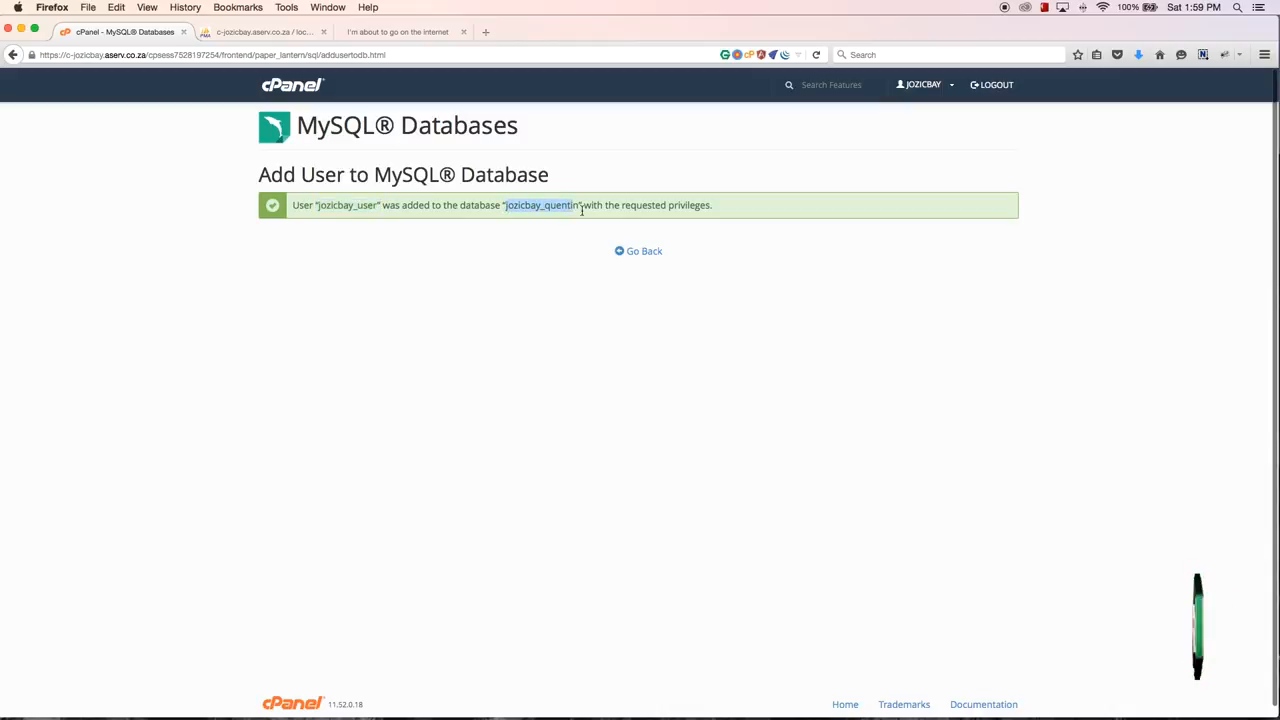
click(630, 251)
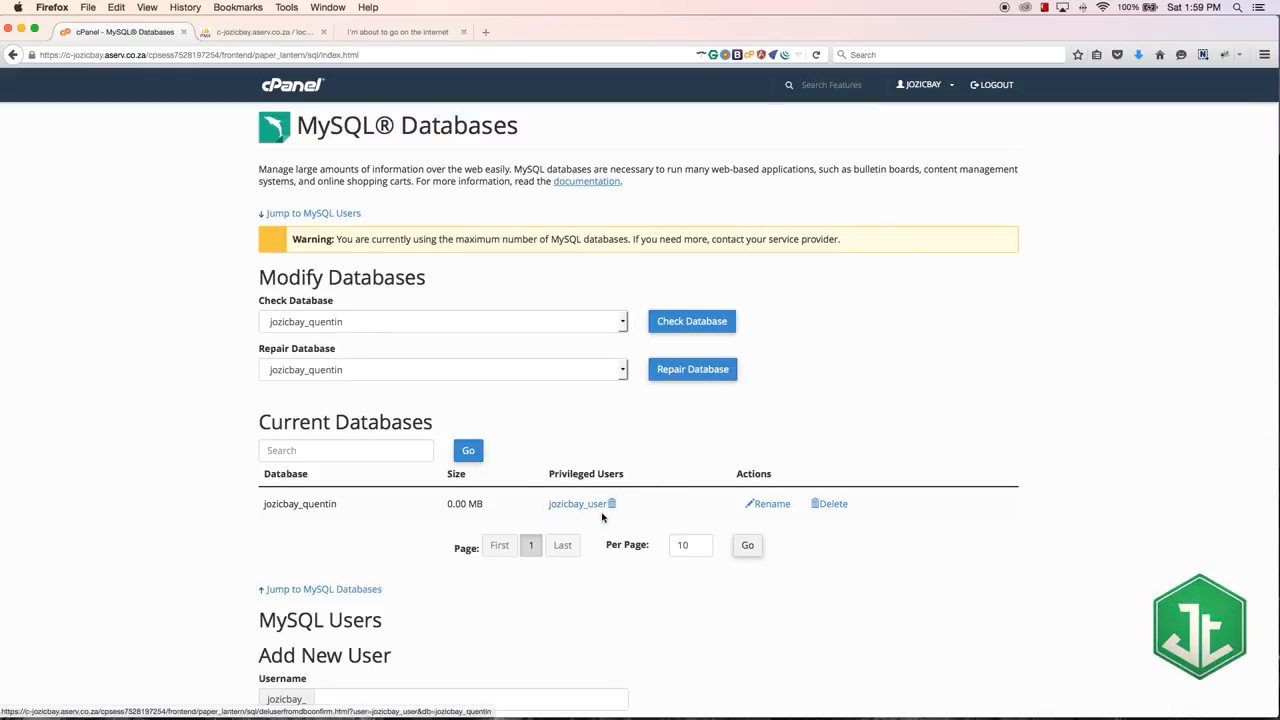
Step: Review the Current Users list with its available actions and the check and repair options for the database
scroll(505, 474, down, 10)
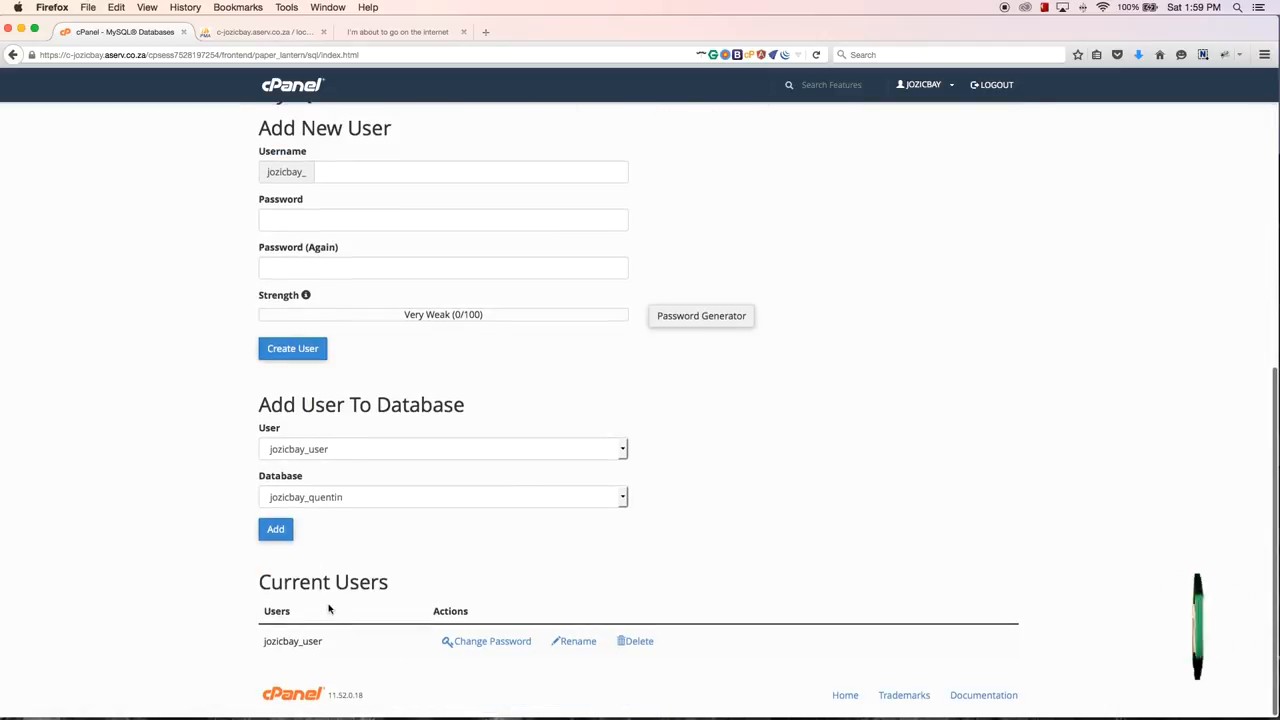
drag(388, 594, 260, 584)
click(293, 628)
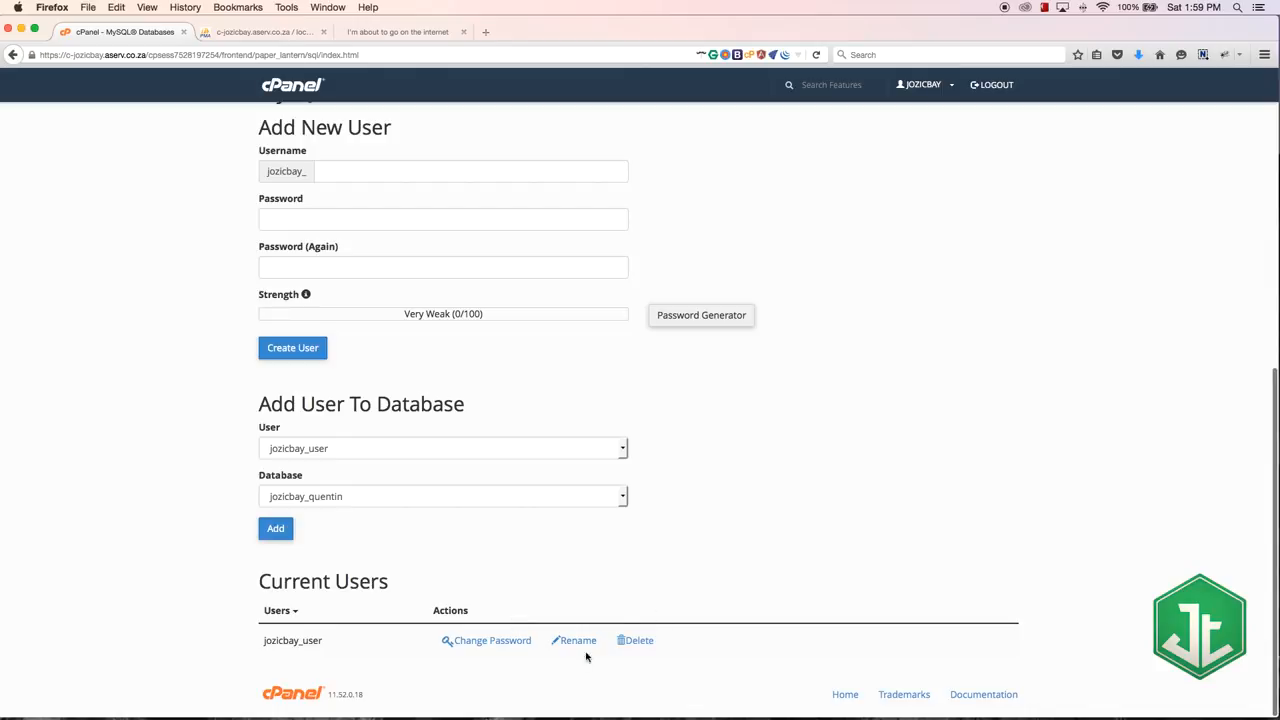
scroll(757, 563, up, 10)
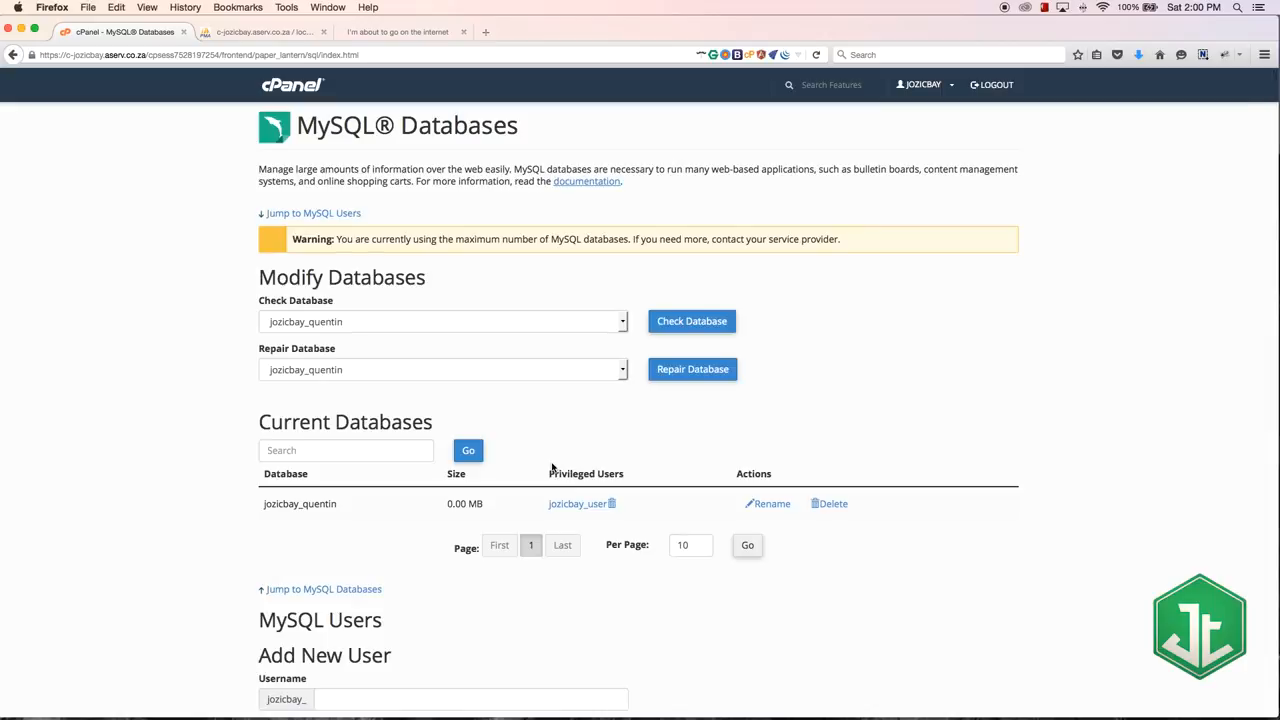
click(308, 323)
click(340, 394)
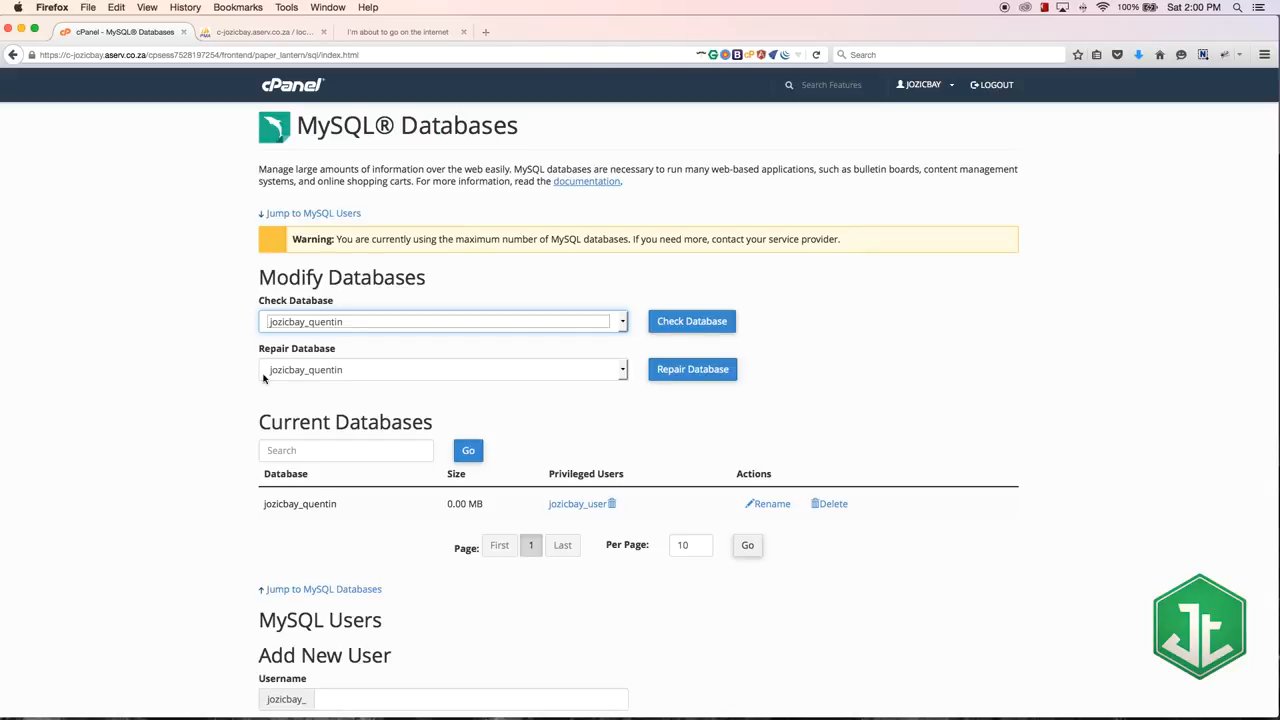
scroll(261, 76, down, 1)
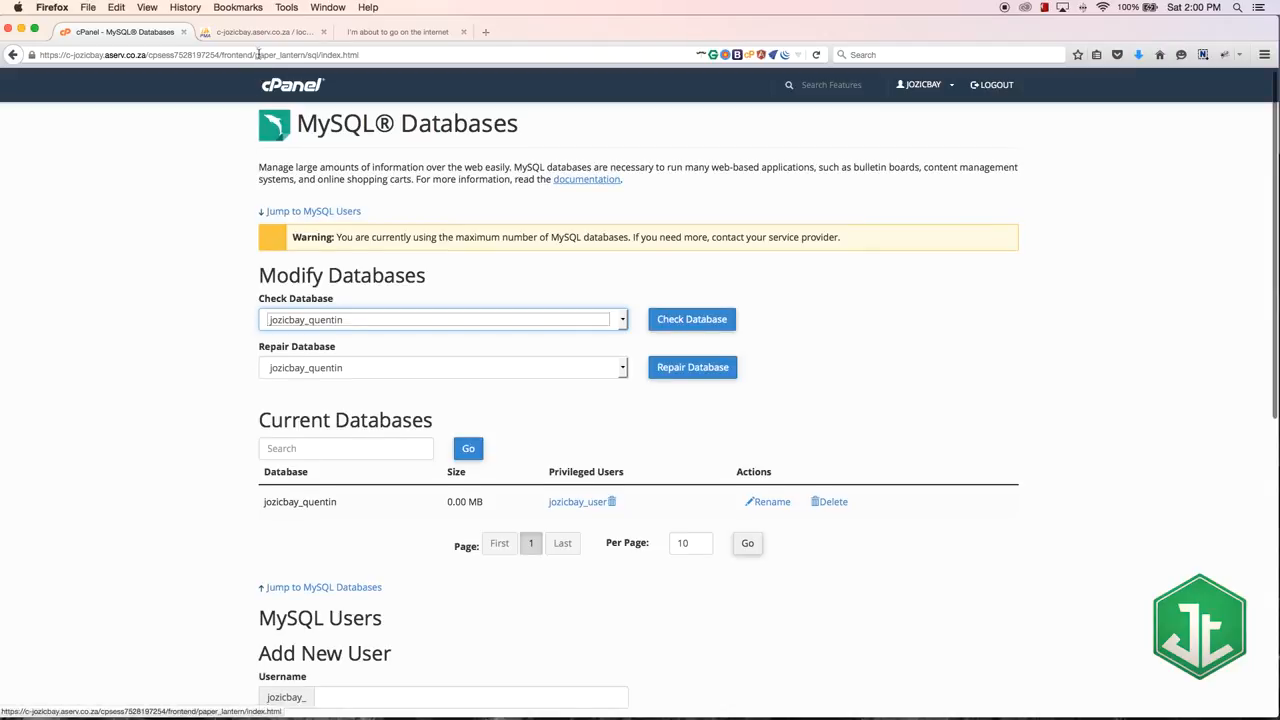
Step: Reload phpMyAdmin's start page, close that session, and open phpMyAdmin again from the cPanel home page
click(250, 34)
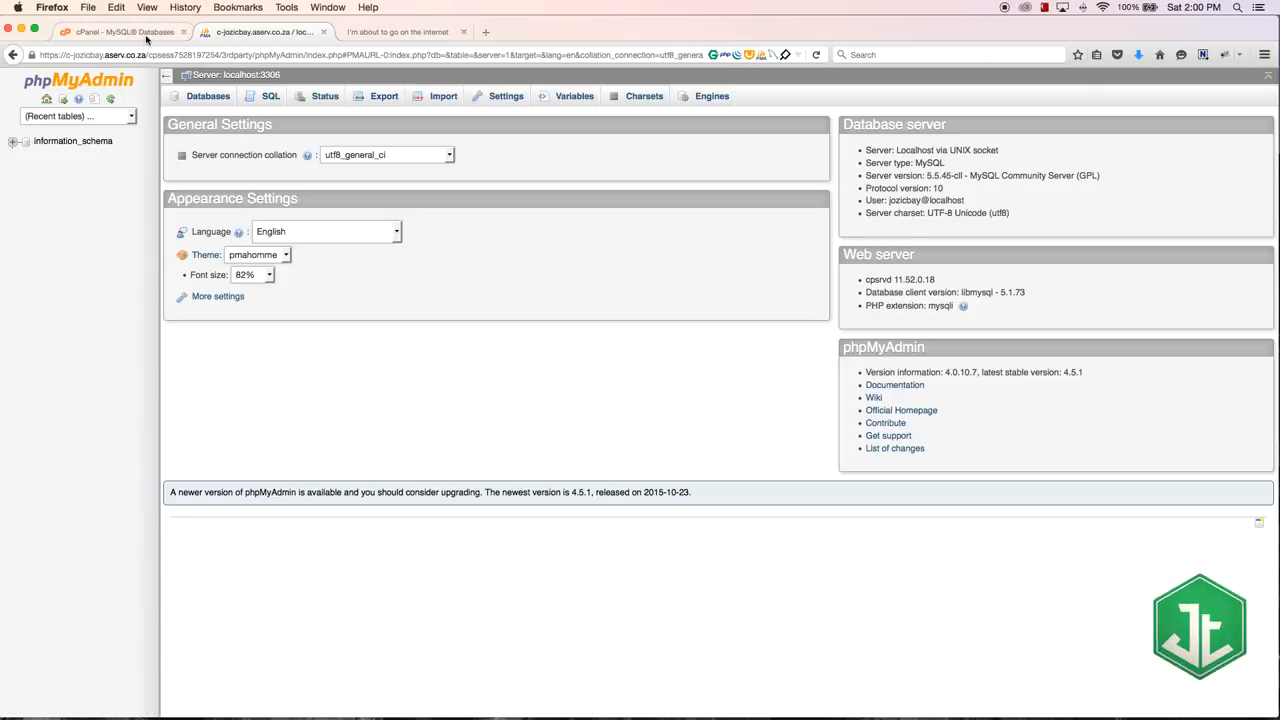
click(108, 84)
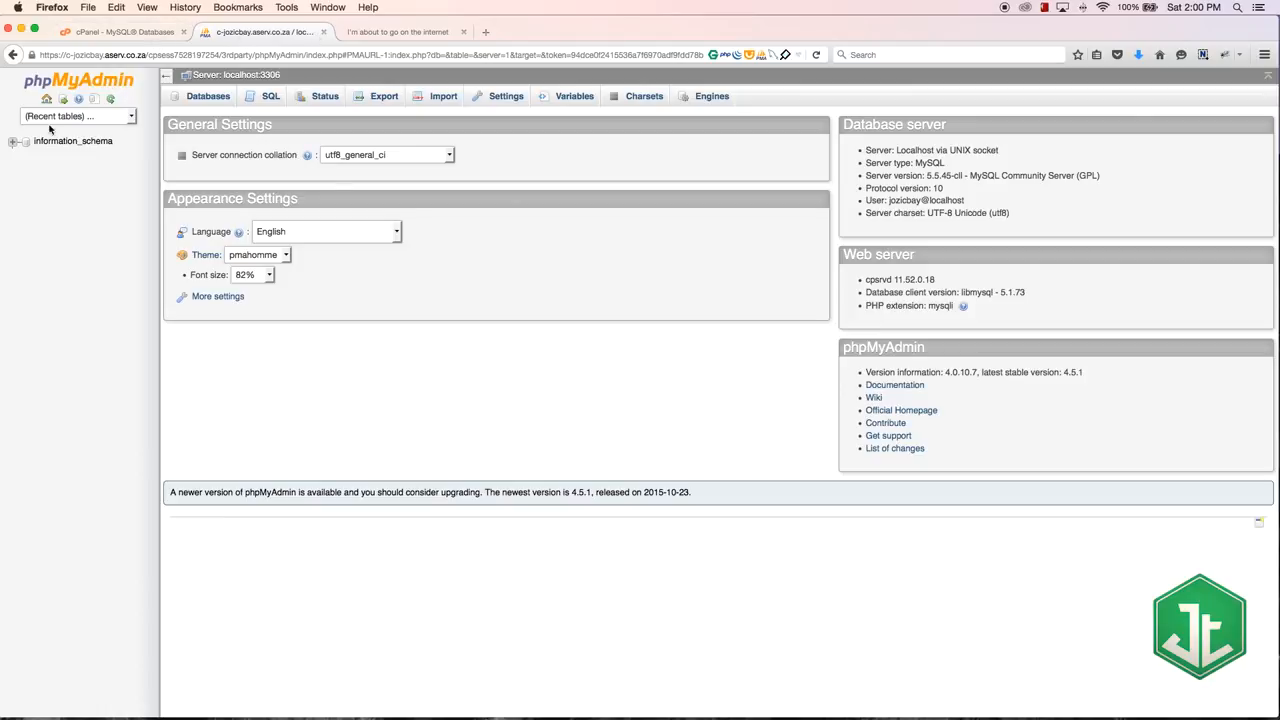
click(323, 32)
click(123, 34)
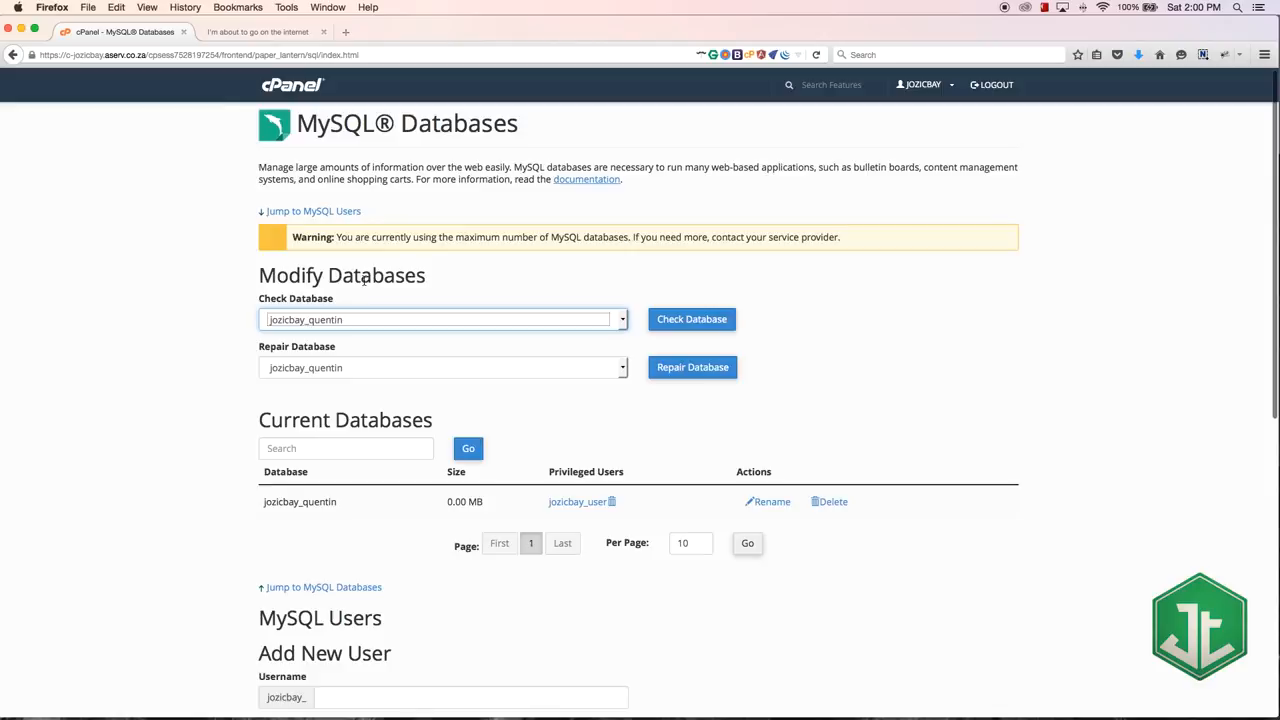
click(291, 95)
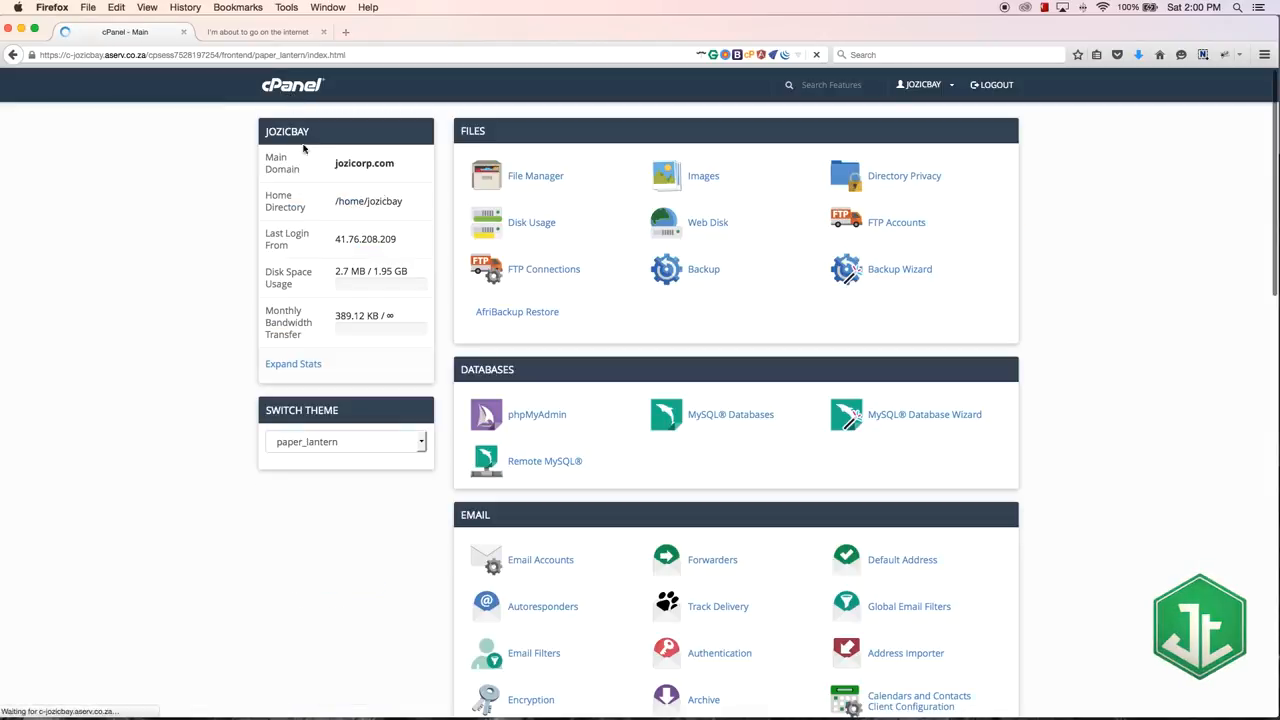
click(533, 412)
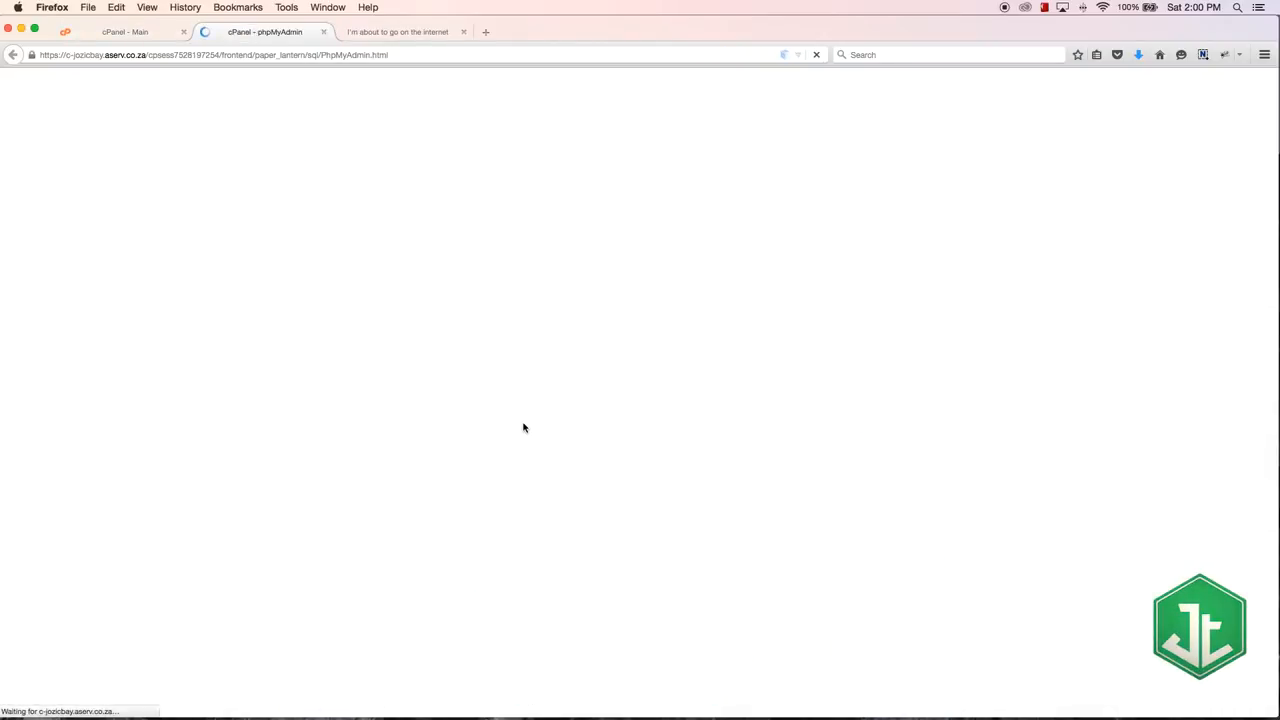